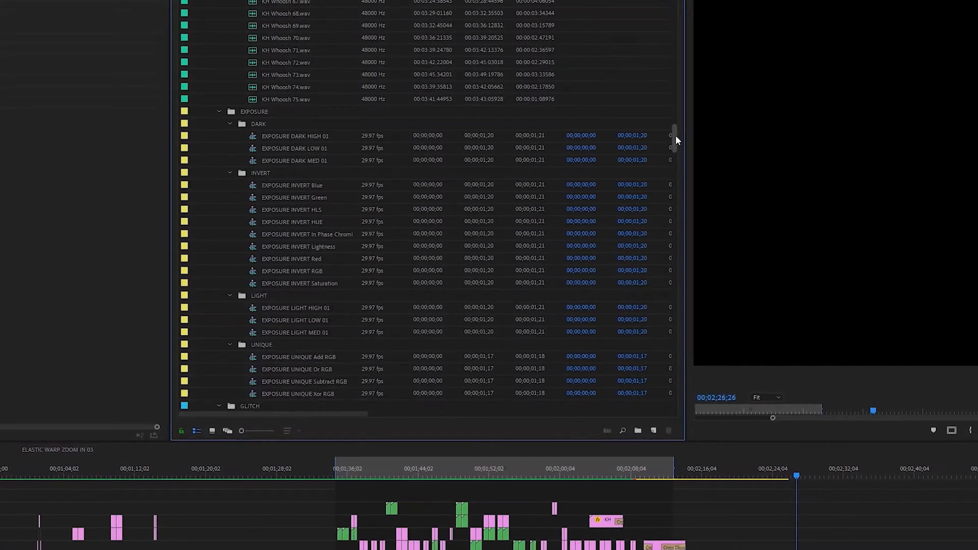
Place the FAST STROBE 01 preset from the STROBE bin onto the timeline.
scroll(678, 138, "down", 5)
left_click_drag(686, 146, 702, 158)
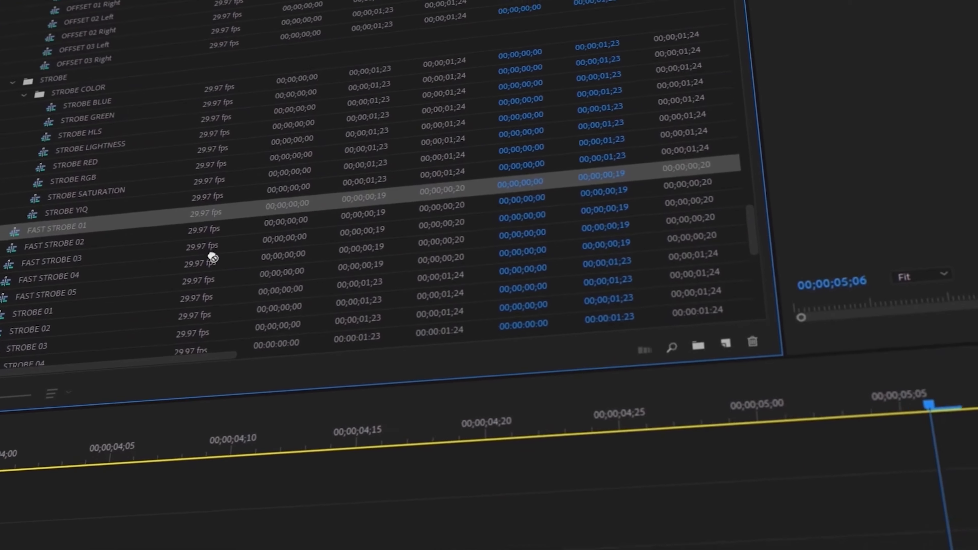
left_click_drag(212, 257, 612, 405)
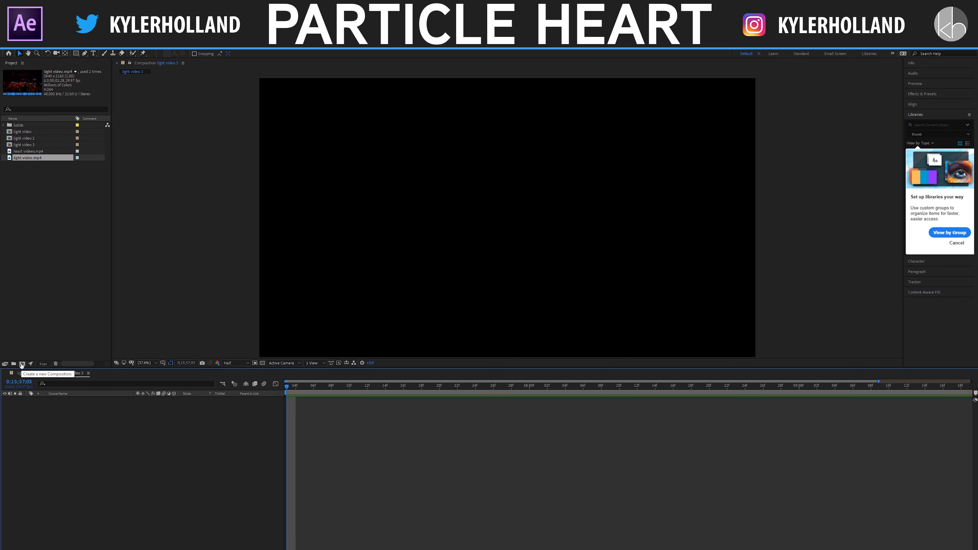
Create a new UHD 4K 29.97 composition with a duration of 0;00;10;28.
left_click(22, 364)
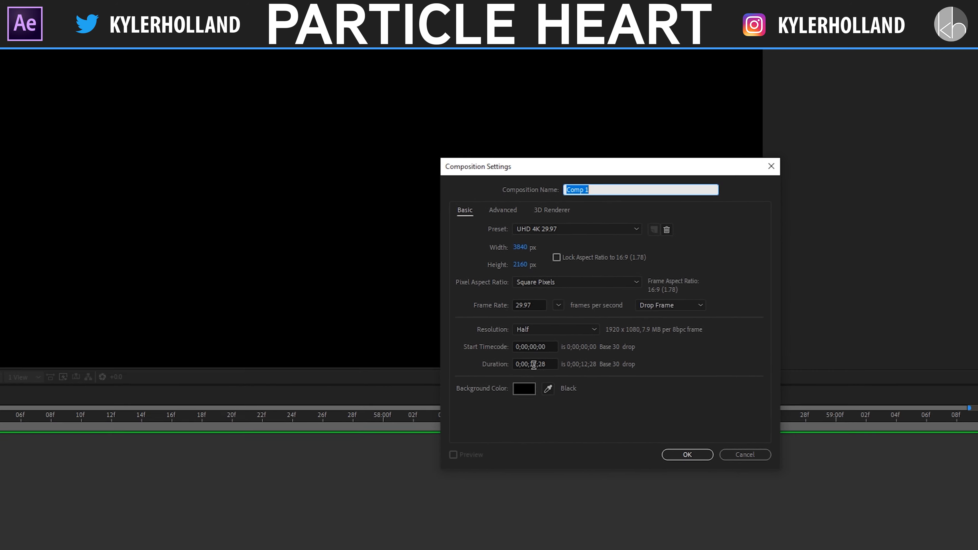
left_click(537, 364)
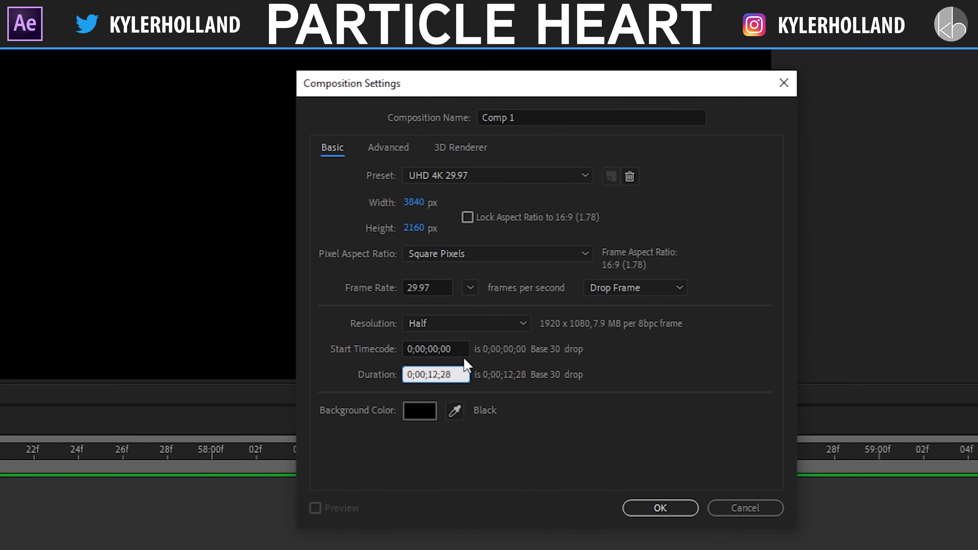
key("BackSpace")
type("0")
left_click(702, 149)
left_click(666, 512)
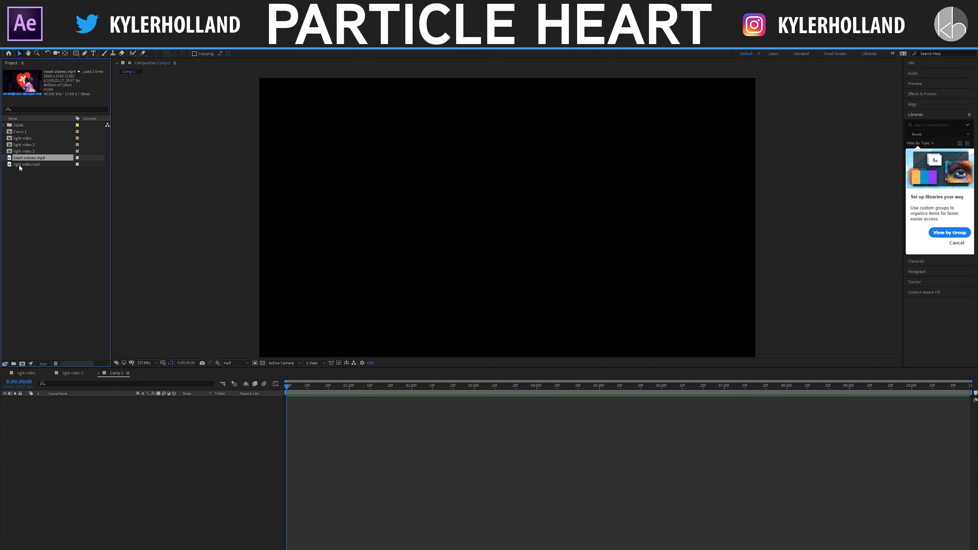
Add light video.mp4 at the start of Comp 1 and heart videeo.mp4 beneath it near that clip's end, then preview the clips.
left_click_drag(20, 168, 116, 399)
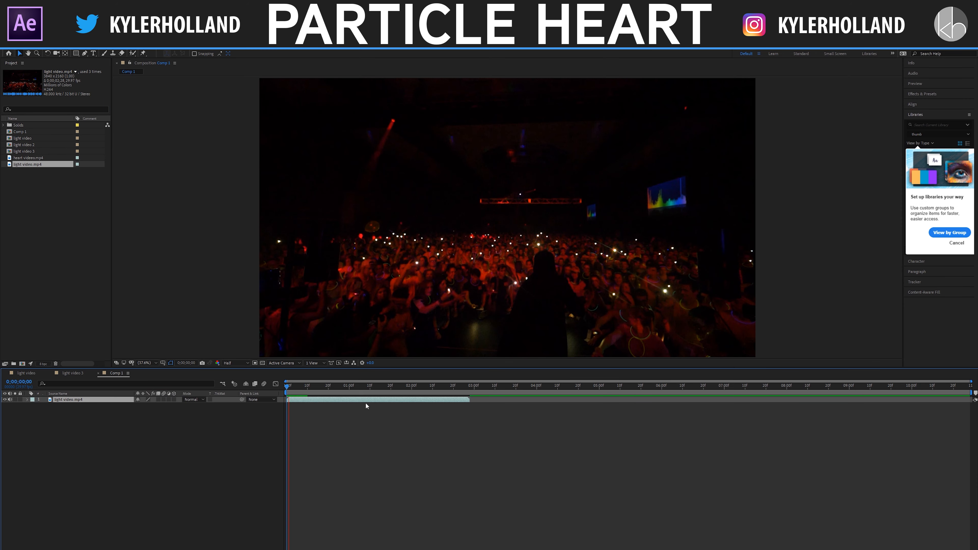
key("space")
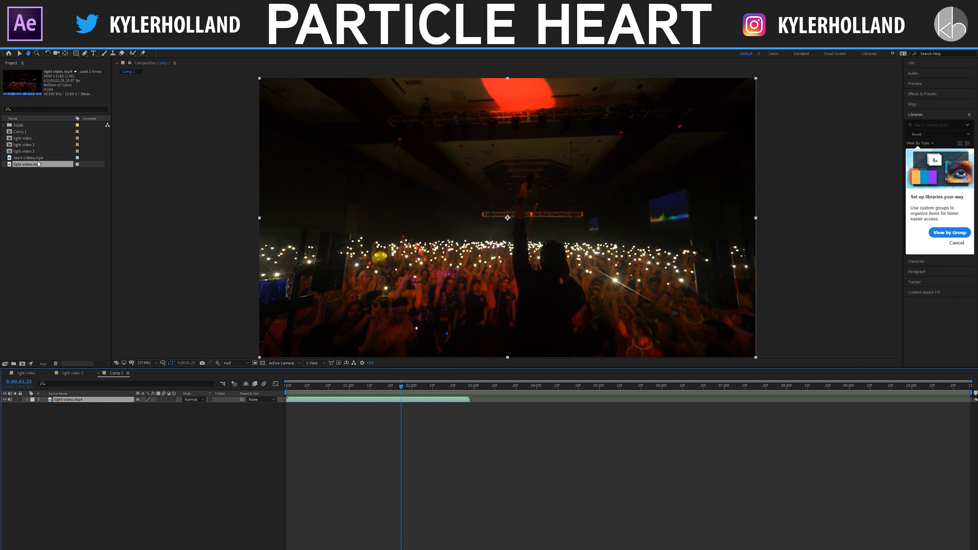
left_click_drag(29, 158, 472, 406)
left_click(470, 387)
key("space")
key("space")
left_click(387, 386)
key("space")
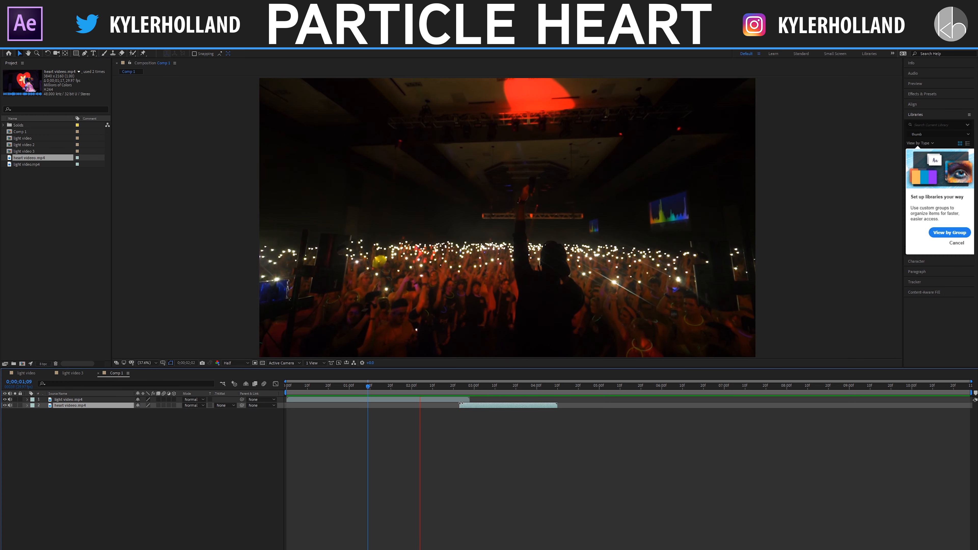
Trim the end of light video.mp4 to 0;00;02;16, move heart videeo.mp4 to start at that cut, and preview the transition.
left_click_drag(471, 400, 446, 402)
key("space")
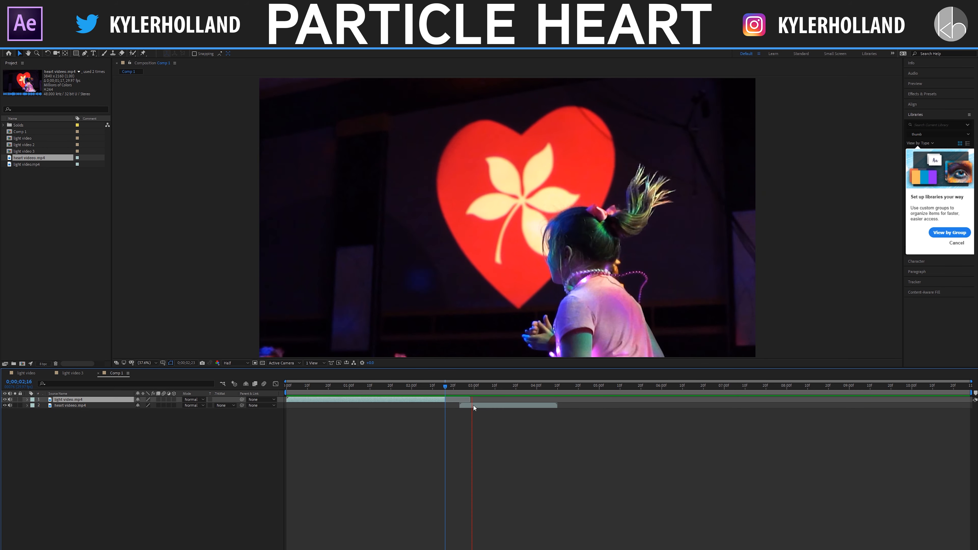
left_click_drag(474, 405, 460, 406)
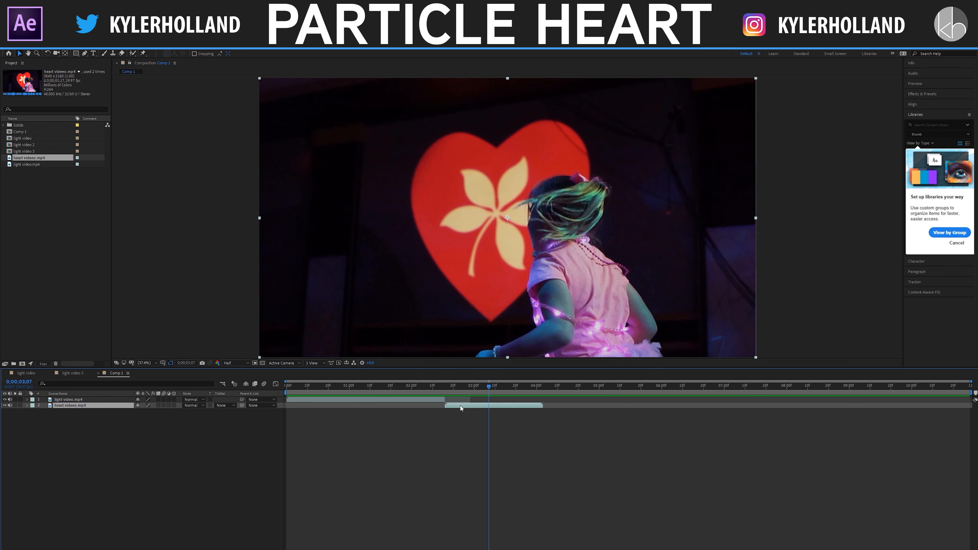
left_click(424, 388)
key("space")
key("space")
left_click(378, 388)
key("space")
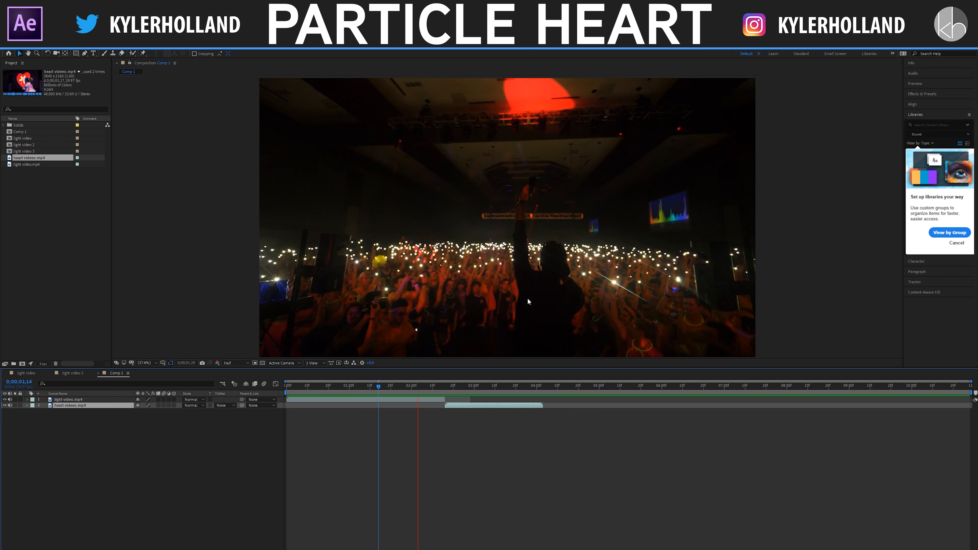
key("space")
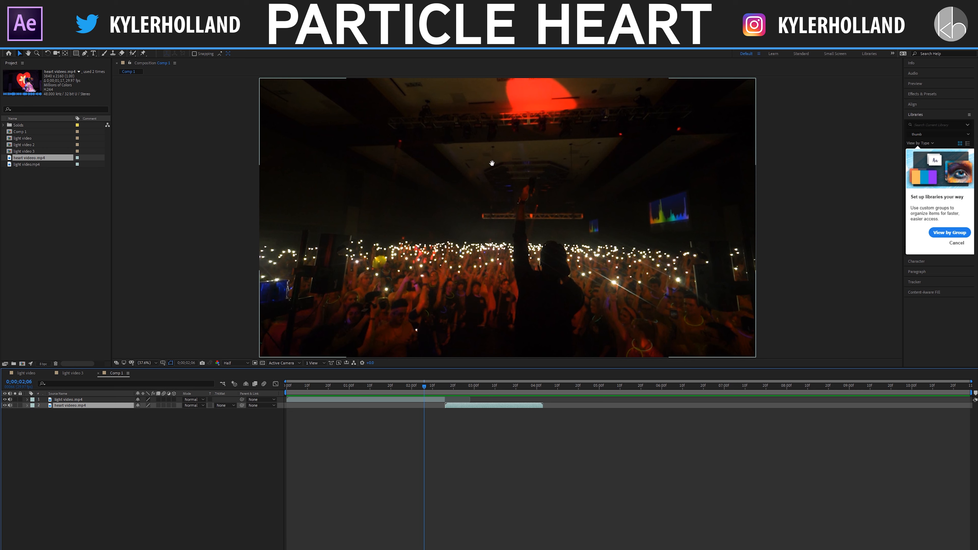
Go to the cut at 0;00;02;16 and create a comp-sized solid named PARTICLE LEFT.
left_click(445, 387)
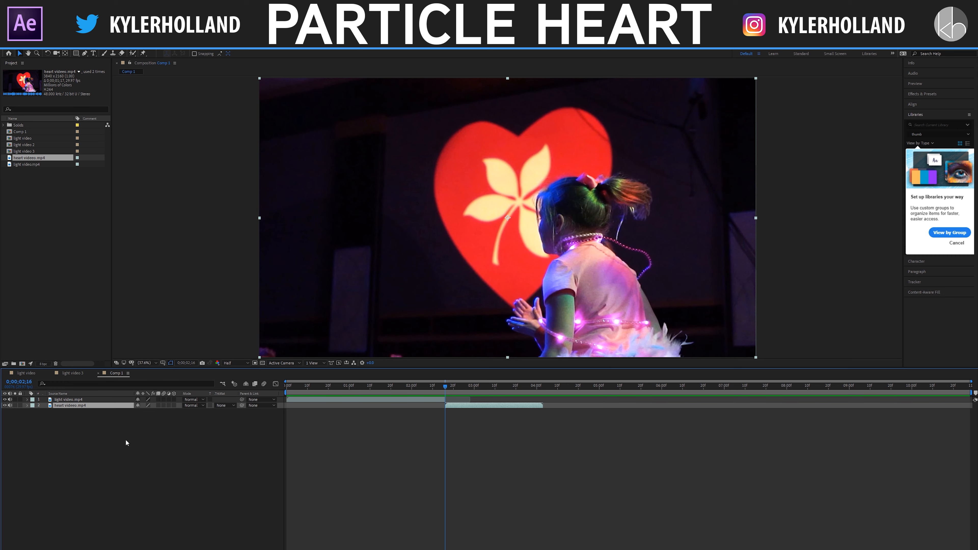
right_click(142, 458)
mouse_move(158, 462)
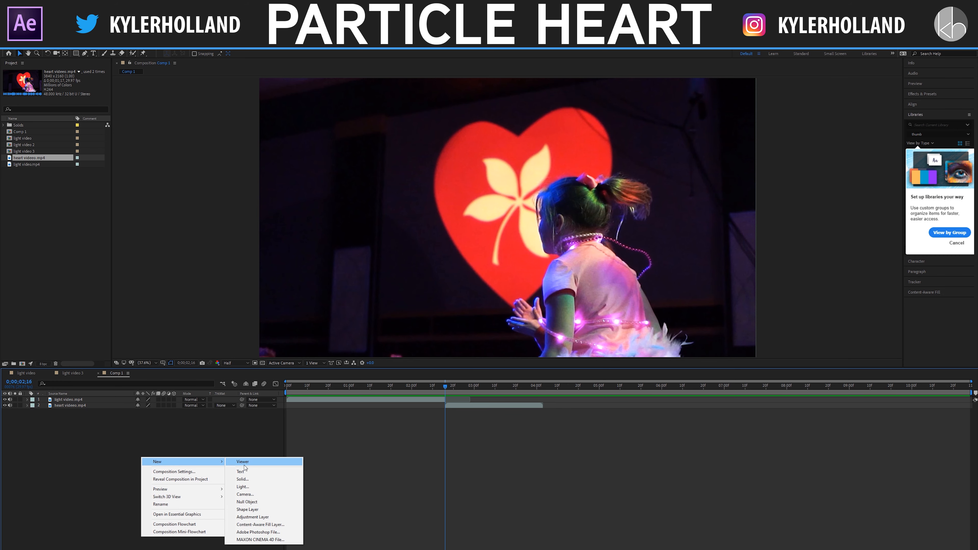
right_click(156, 450)
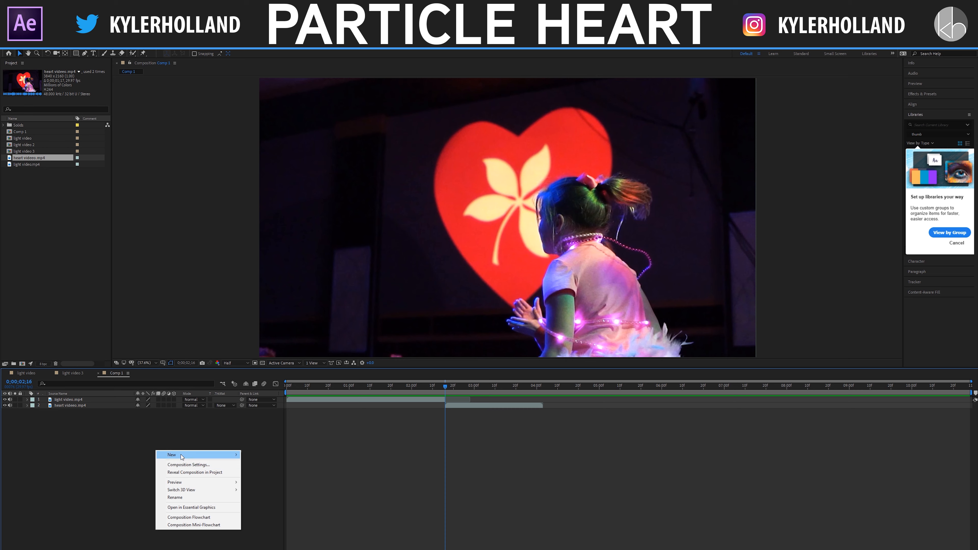
mouse_move(182, 456)
left_click(257, 472)
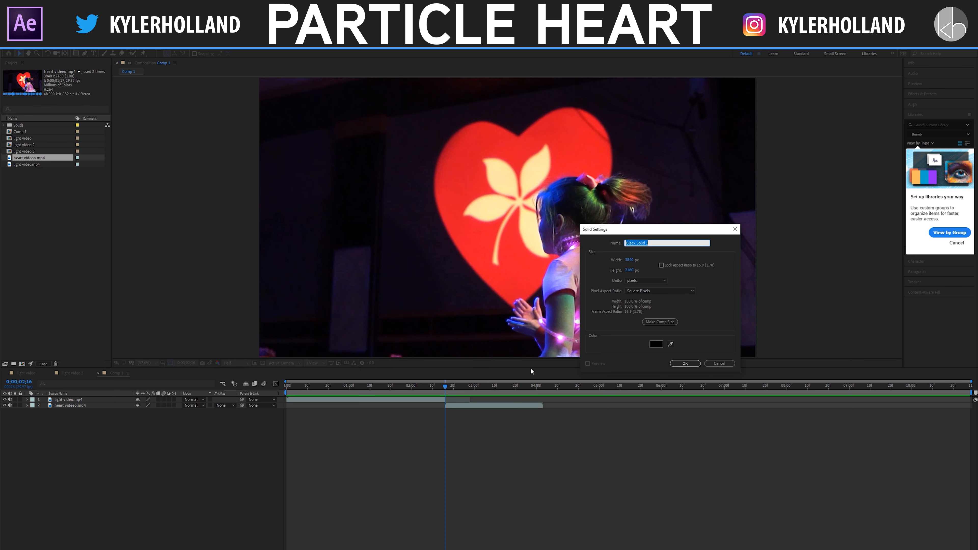
type("PARTICLE LEFT")
key("Return")
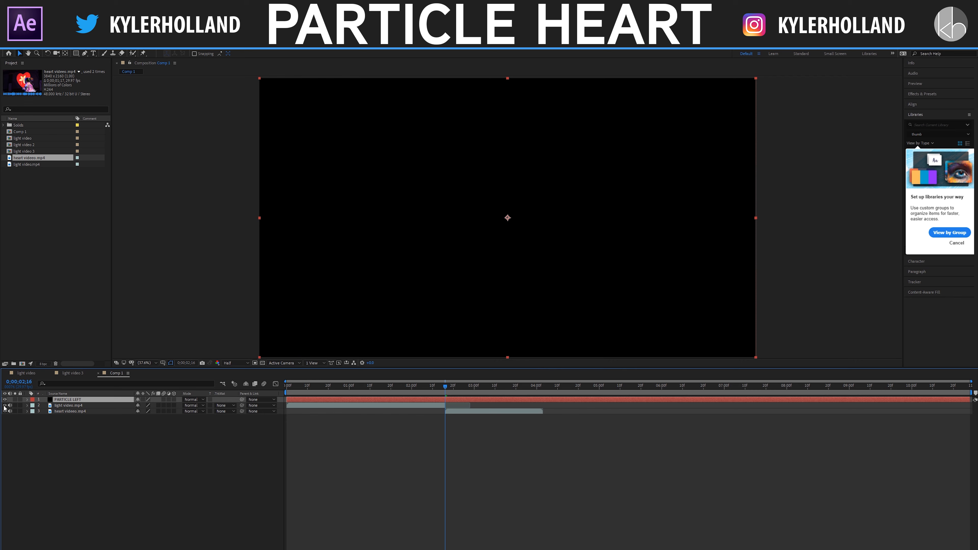
Find the CC Particle World effect and apply it to the PARTICLE LEFT layer.
left_click(915, 94)
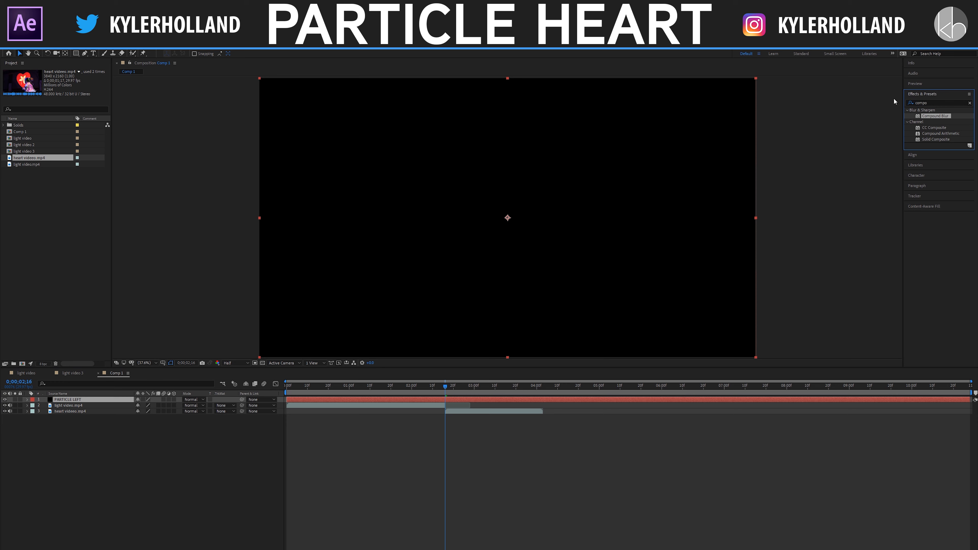
left_click(941, 103)
type("cc part")
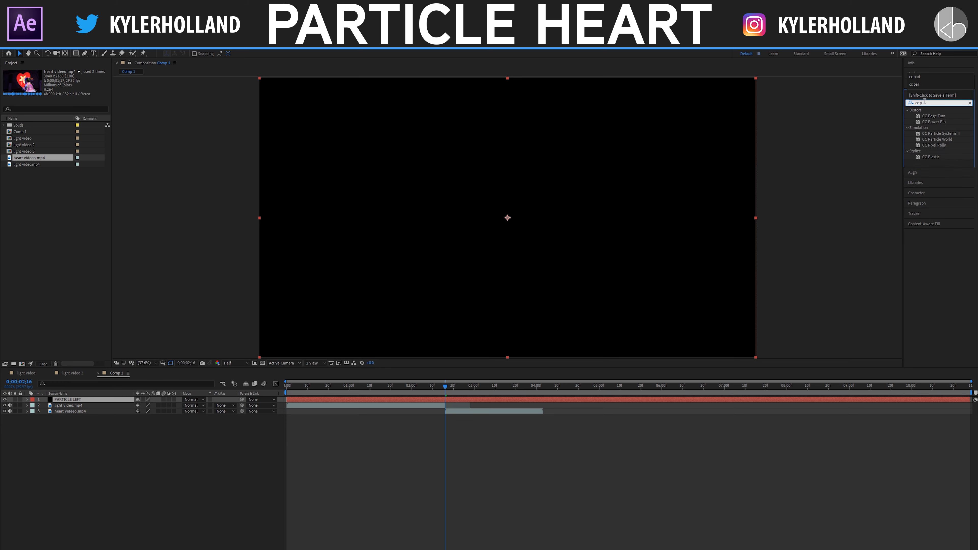
left_click_drag(941, 125, 66, 401)
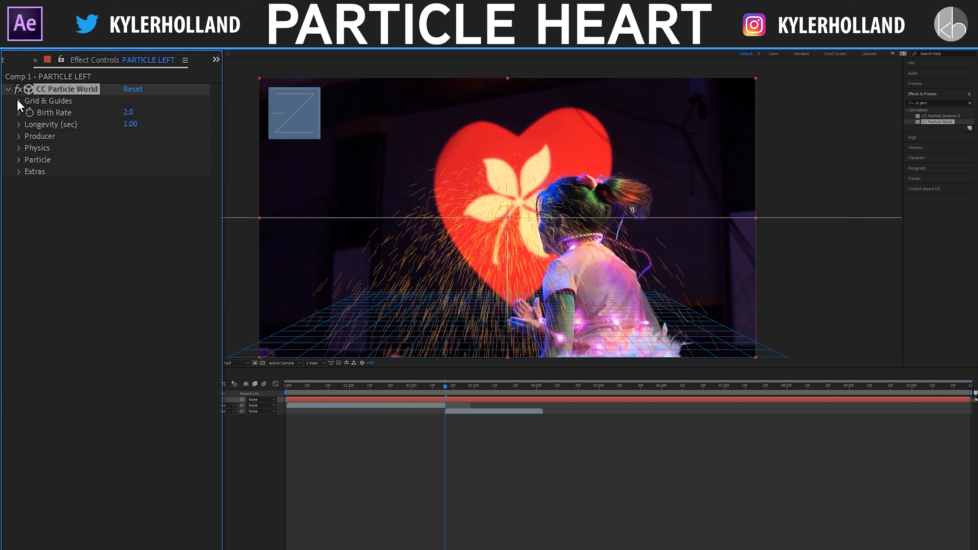
Turn off Position, Radius, Motion Path, Grid, Horizon and Axis Box in the particle effect's Grid & Guides.
left_click(9, 84)
left_click(125, 113)
left_click(125, 125)
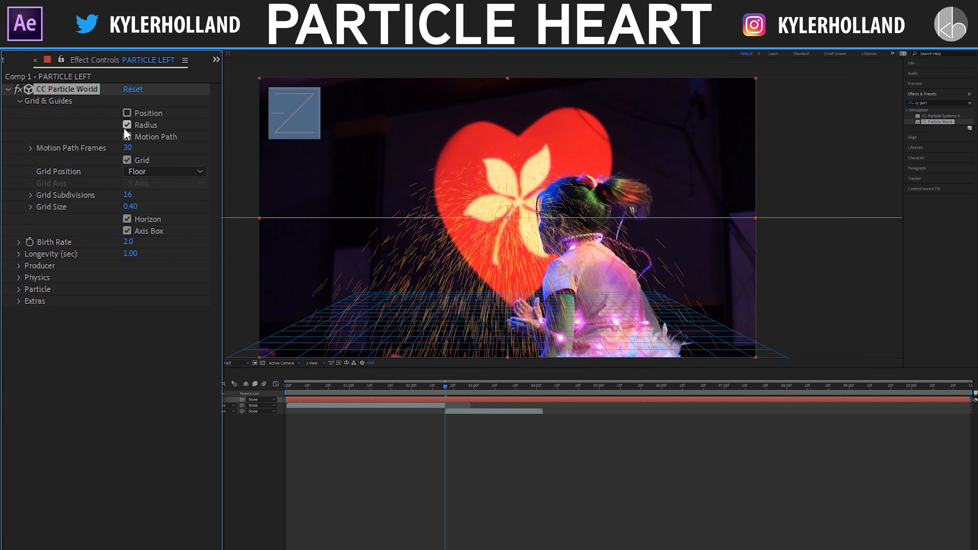
left_click(126, 137)
left_click(127, 160)
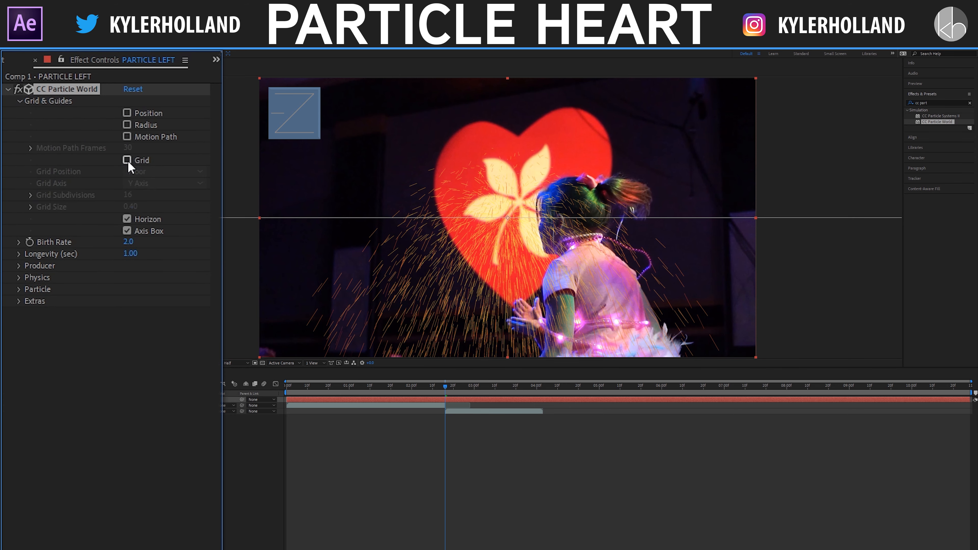
left_click(127, 218)
left_click(127, 231)
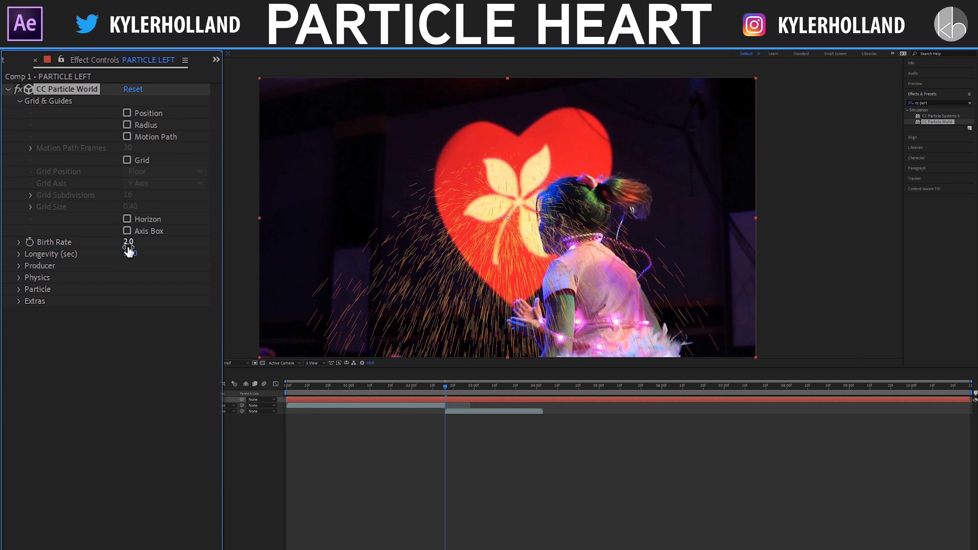
Set the particle Physics values Velocity, Gravity and Extra to 0.
left_click(18, 278)
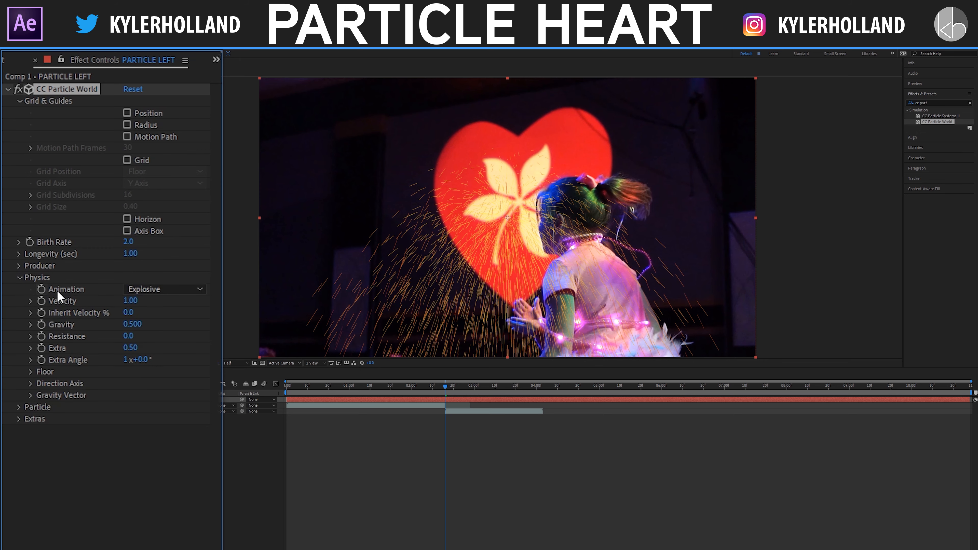
left_click(131, 301)
type("0")
key("Return")
left_click(133, 325)
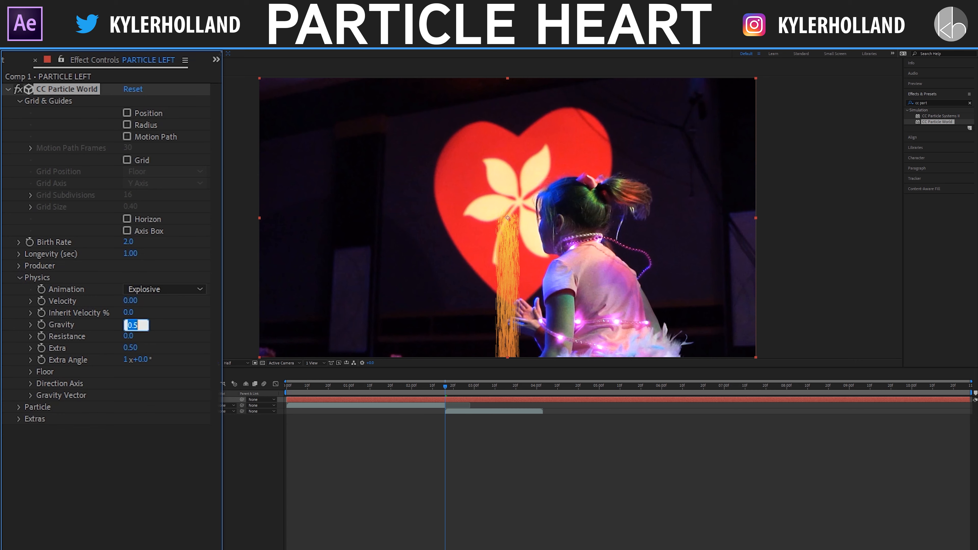
type("0")
key("Return")
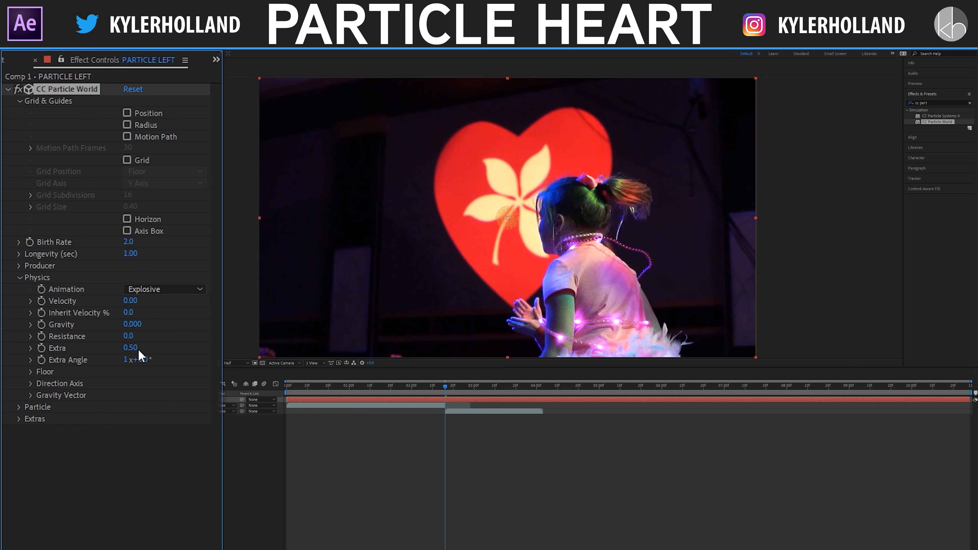
left_click(131, 348)
type("0")
key("Return")
Change the Particle Type of CC Particle World to Faded Sphere.
left_click(19, 404)
left_click(144, 349)
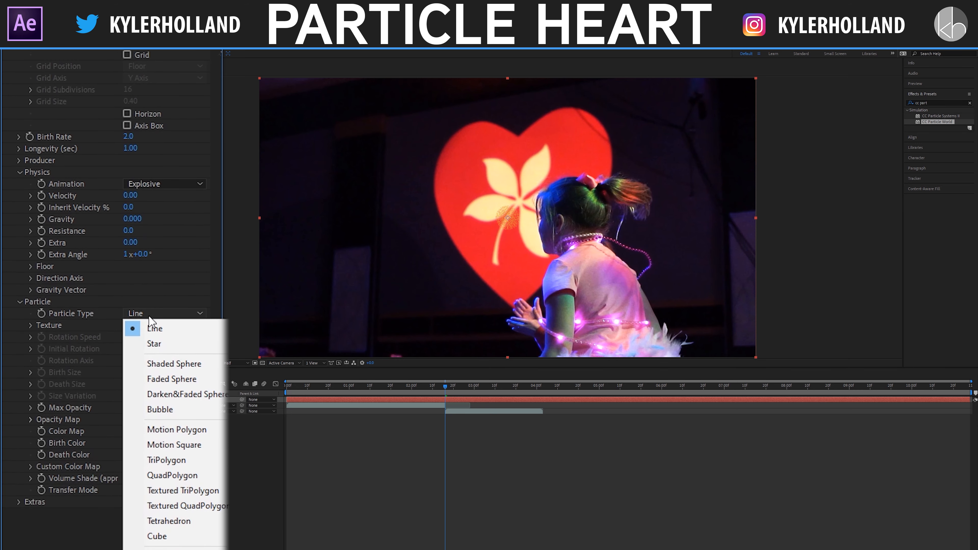
left_click(201, 378)
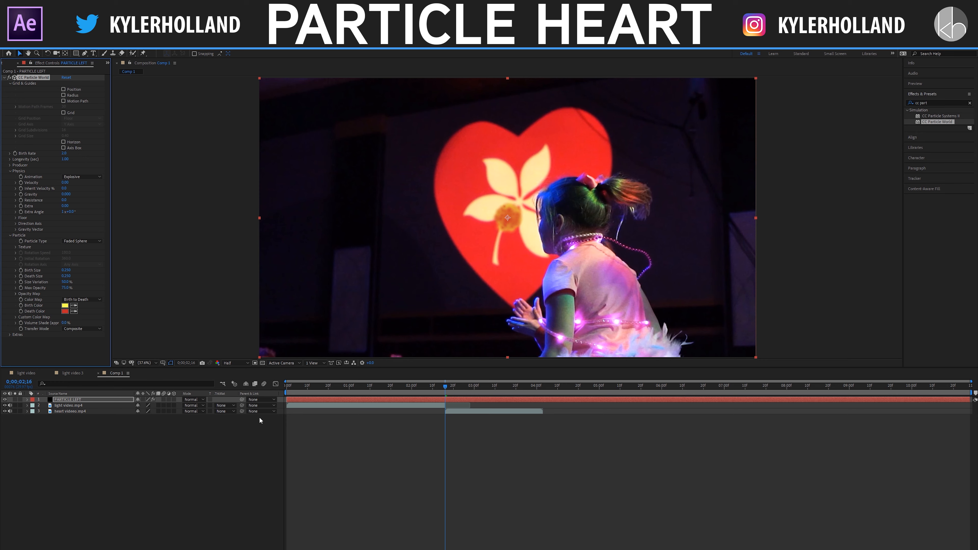
Create a null object layer and rename it Null LEFT.
right_click(104, 455)
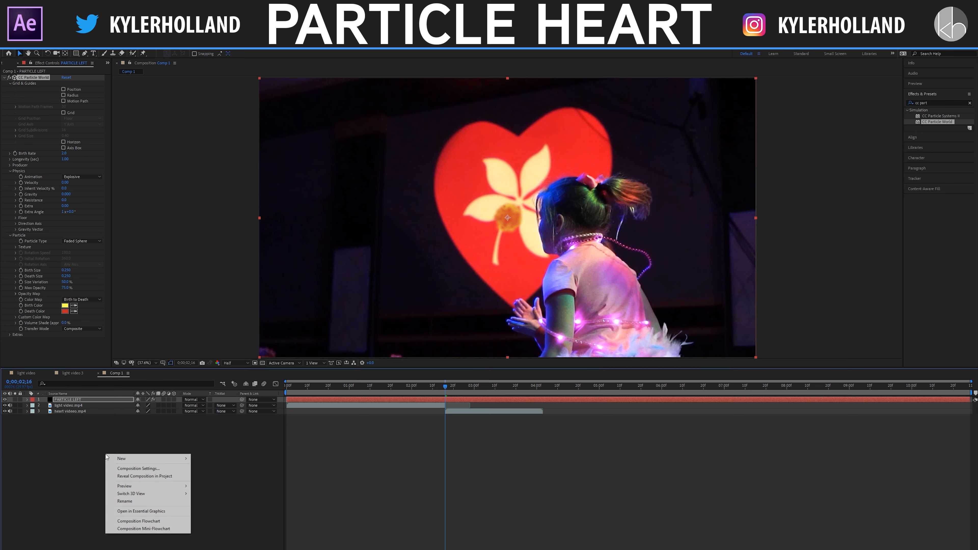
right_click(157, 441)
mouse_move(179, 447)
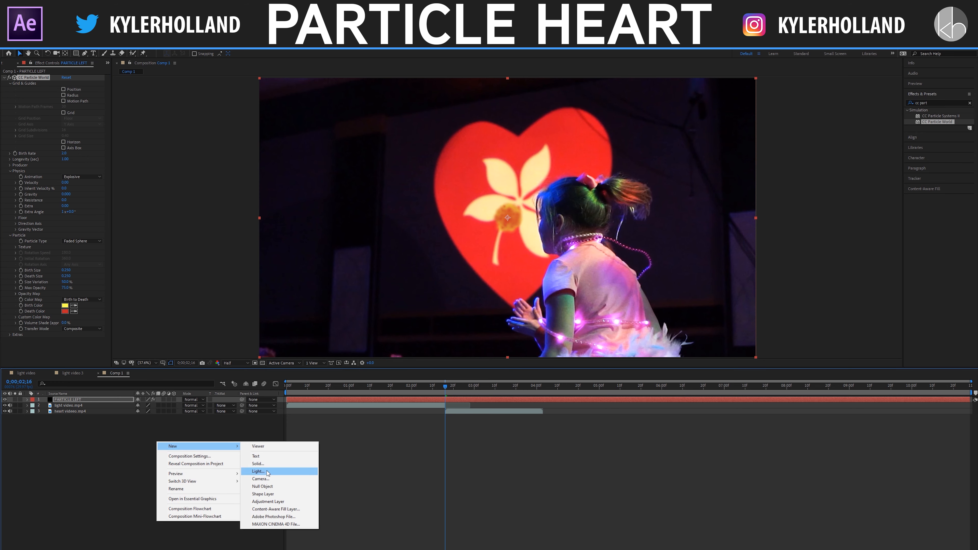
left_click(271, 487)
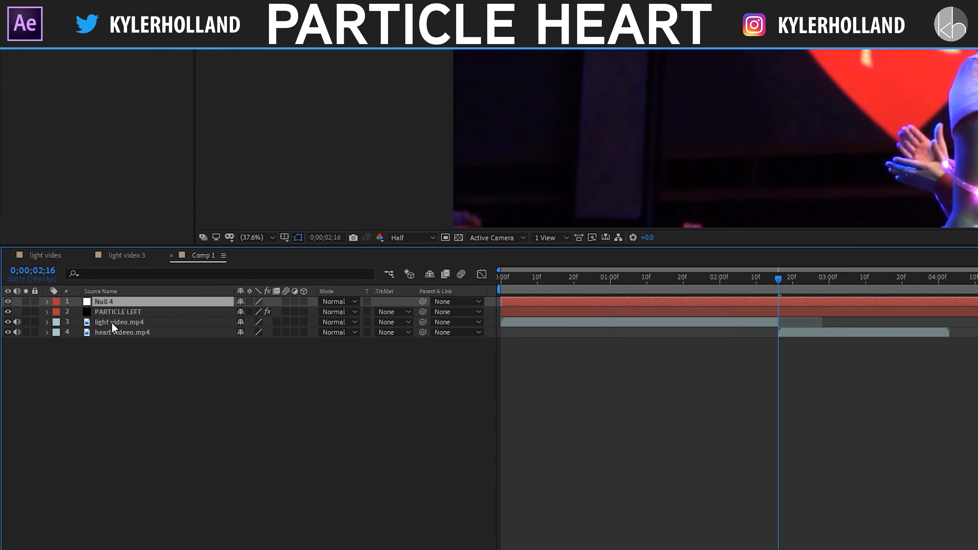
key("Return")
type("Null LEFT")
left_click(193, 320)
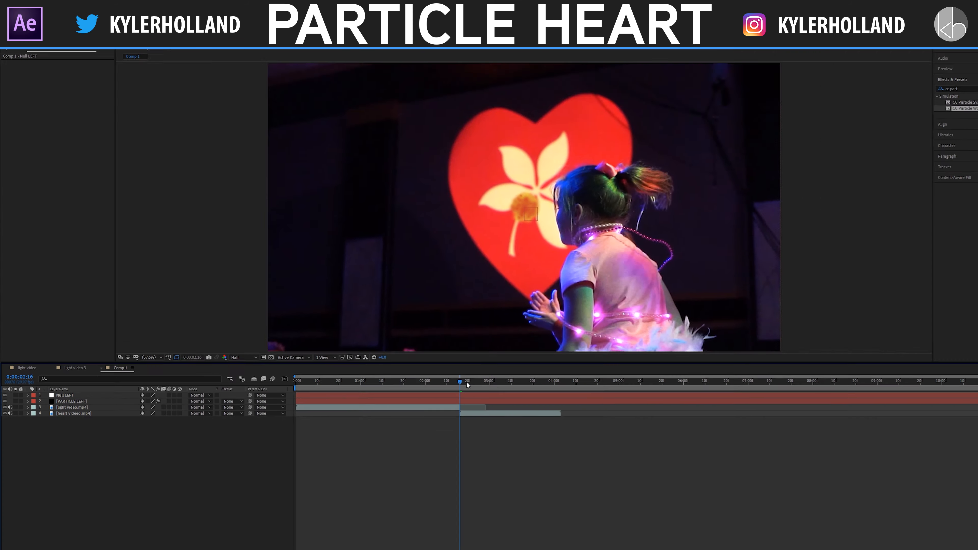
Draw an open Pen tool mask on Null LEFT, tracing the heart's left half from the lower tip up to the top notch.
left_click_drag(942, 226, 939, 227)
left_click_drag(444, 386, 445, 386)
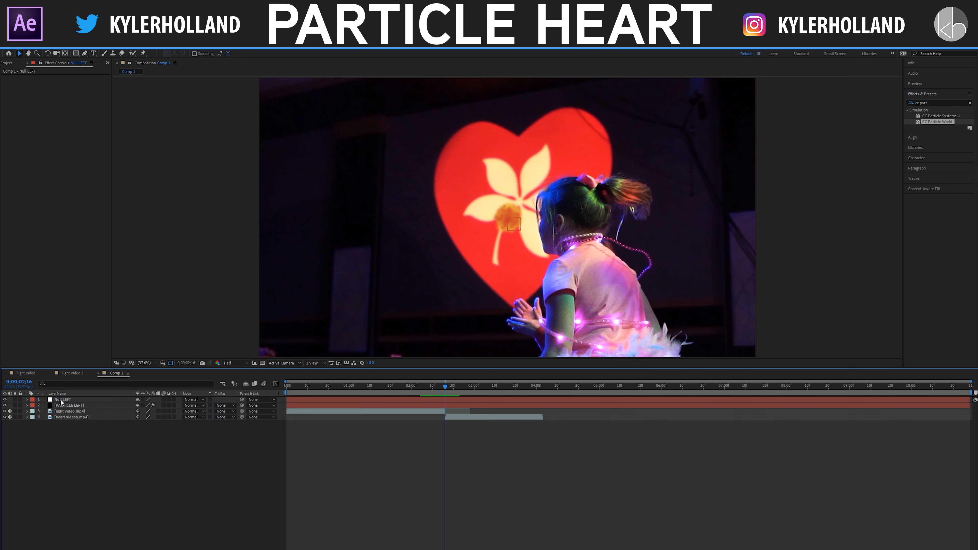
left_click(80, 399)
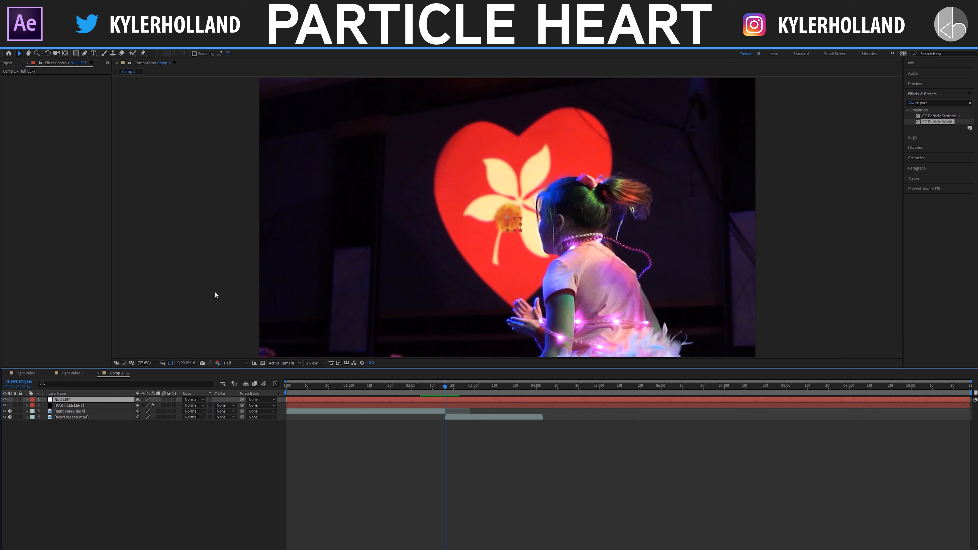
left_click(84, 54)
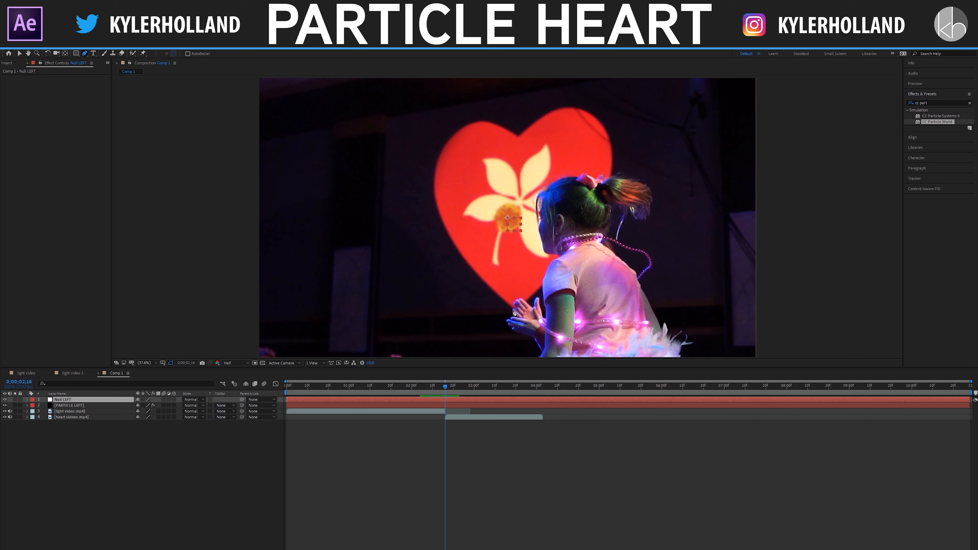
left_click(515, 309)
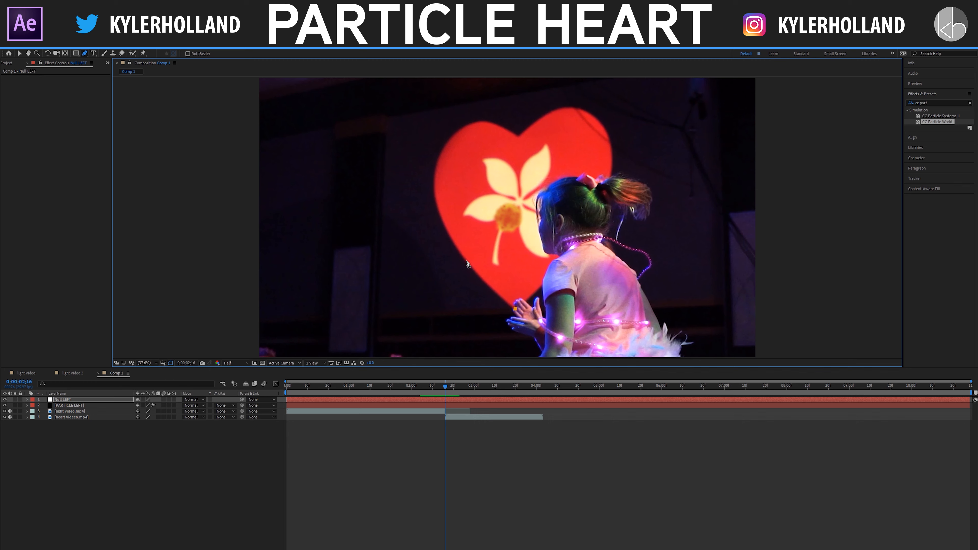
left_click_drag(467, 262, 453, 242)
left_click_drag(438, 207, 538, 151)
Cut the Mask Path of the traced mask from Null LEFT, leaving the layer without a mask.
left_click(76, 400)
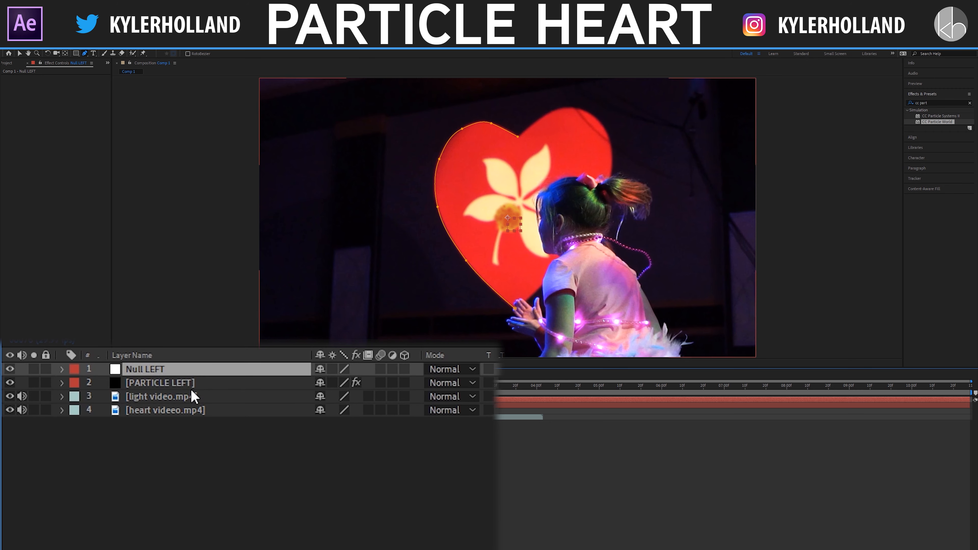
key("m")
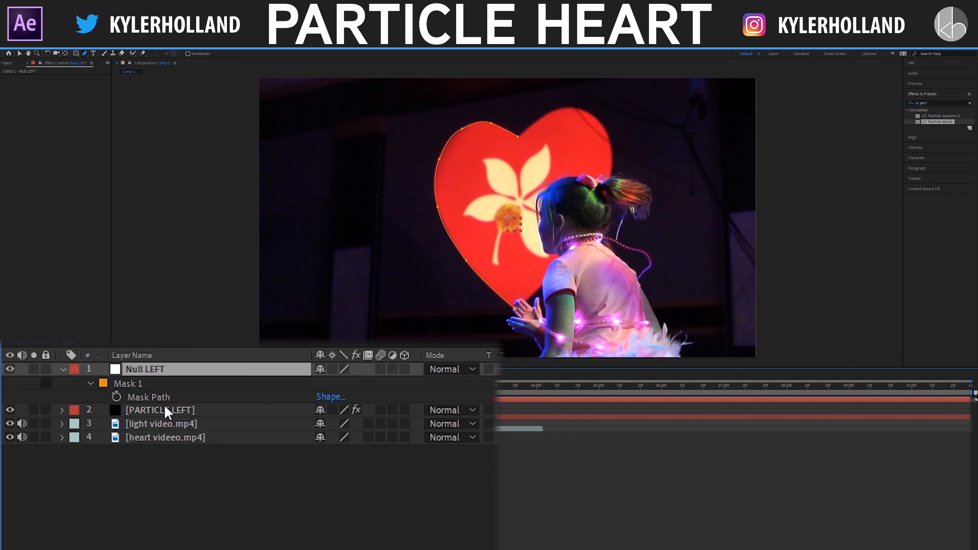
left_click(158, 399)
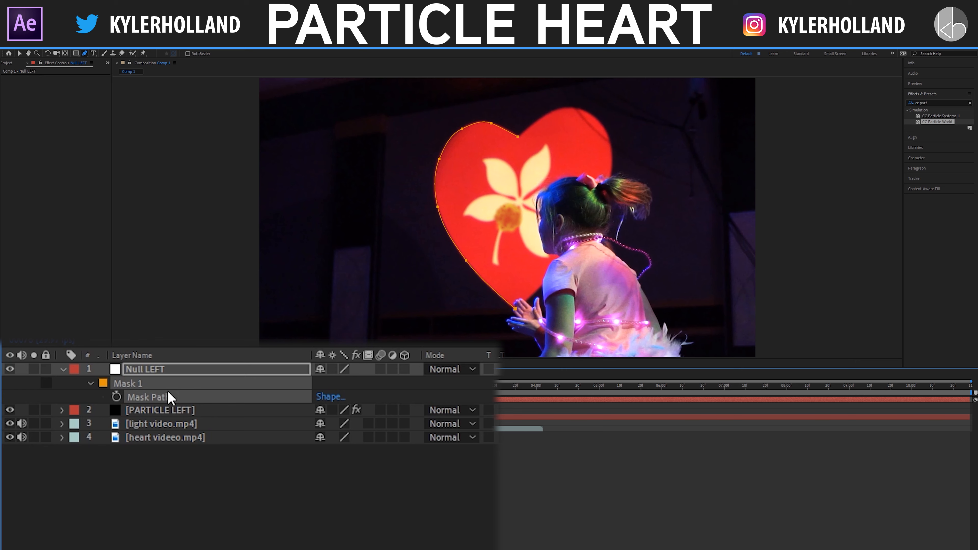
left_click(176, 540)
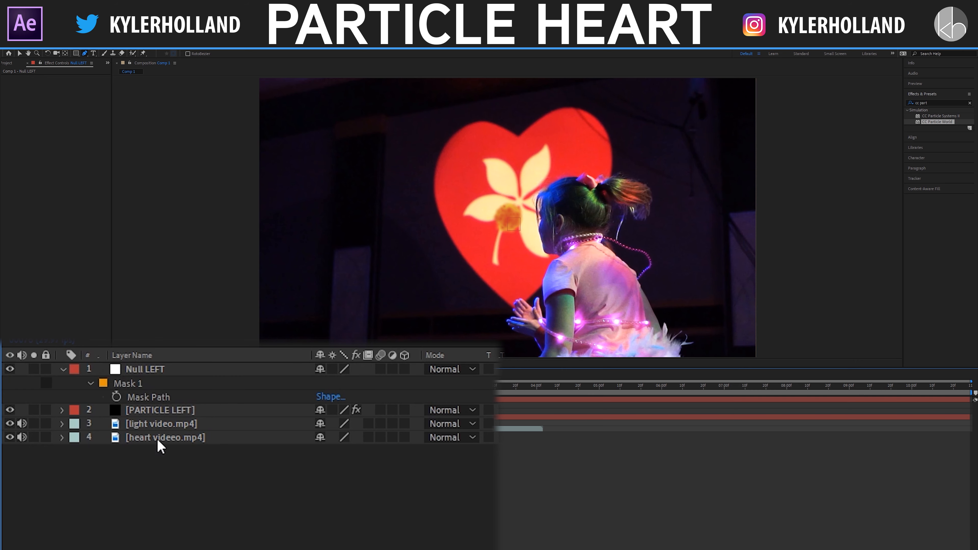
left_click(151, 400)
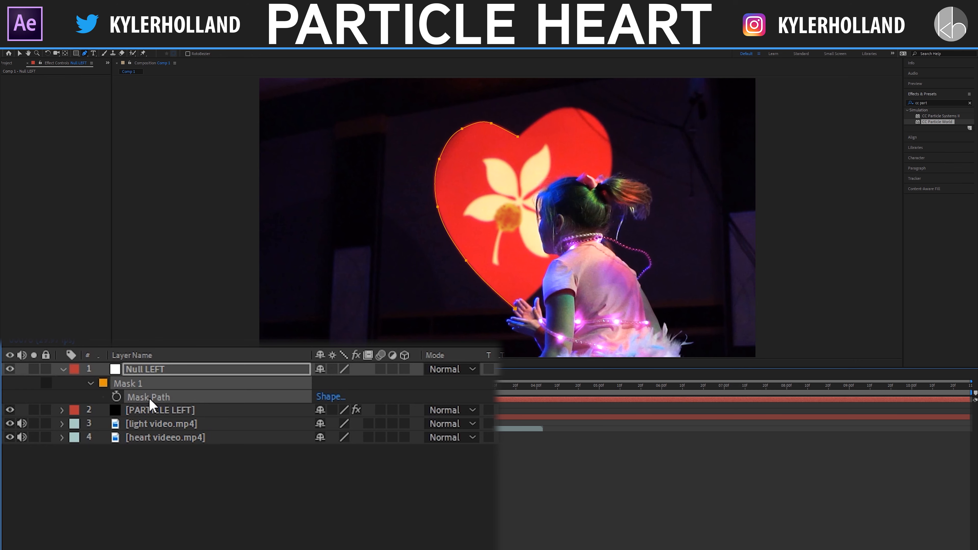
key("Delete")
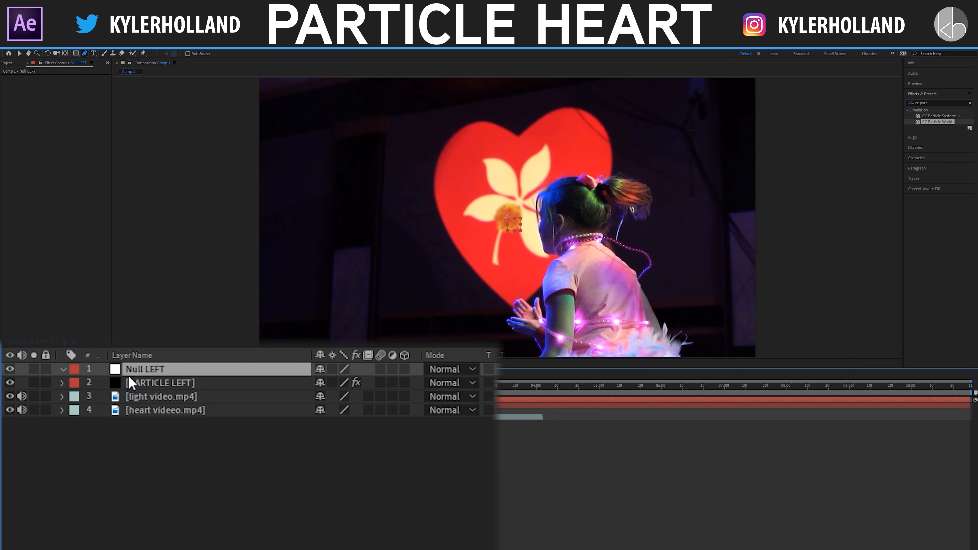
Paste the copied mask path into the Position property of Null LEFT as motion keyframes.
key("p")
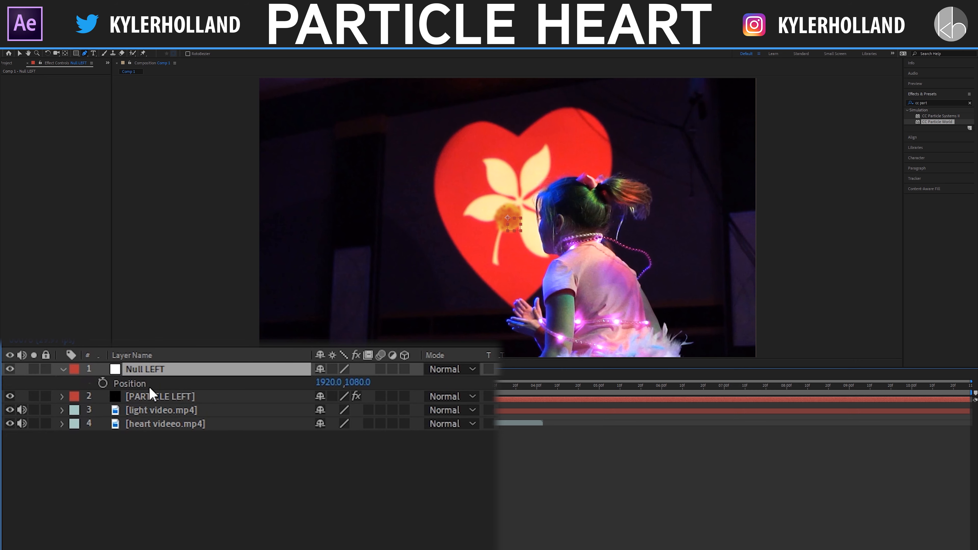
left_click(138, 386)
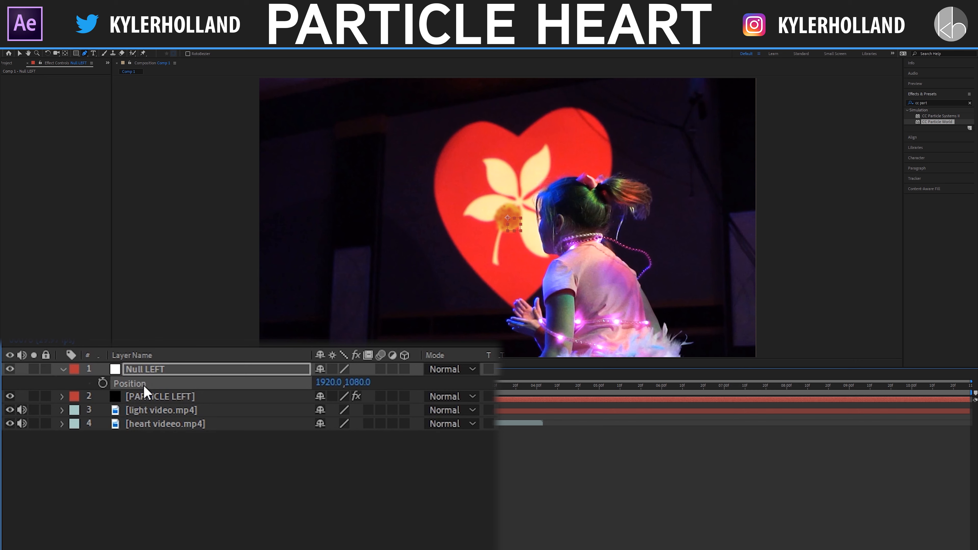
key("ctrl+v")
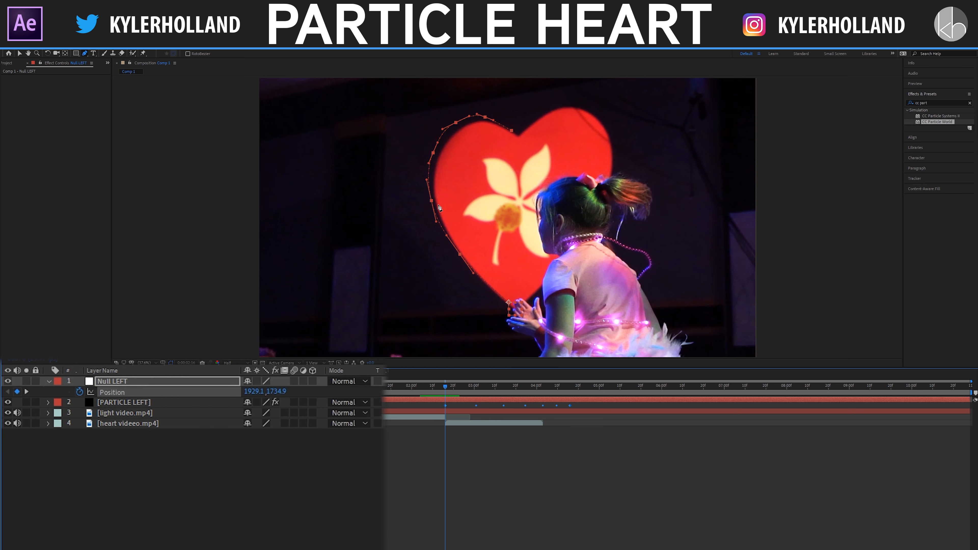
Adjust the points of Null LEFT's motion path so it follows the left edge of the heart from the tip upward.
left_click_drag(441, 386, 548, 392)
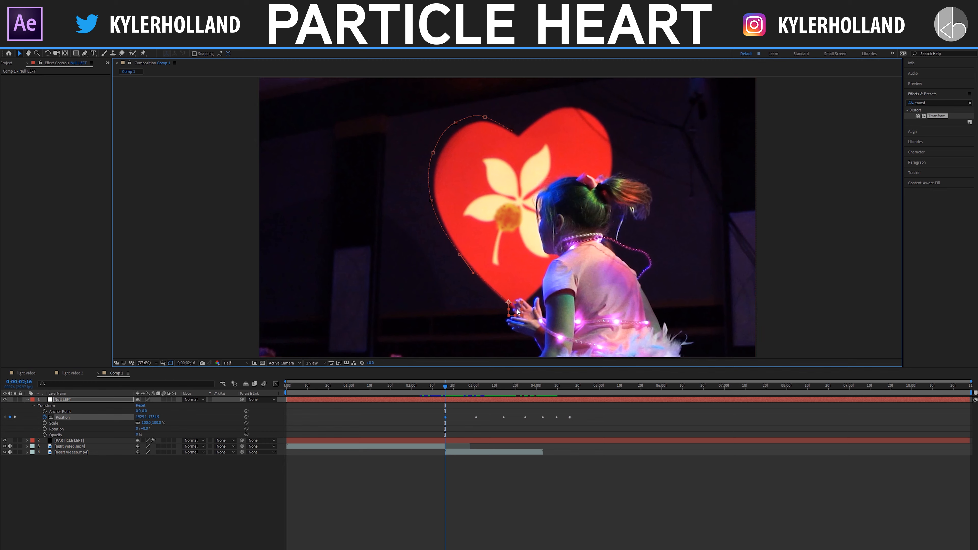
left_click_drag(510, 306, 513, 312)
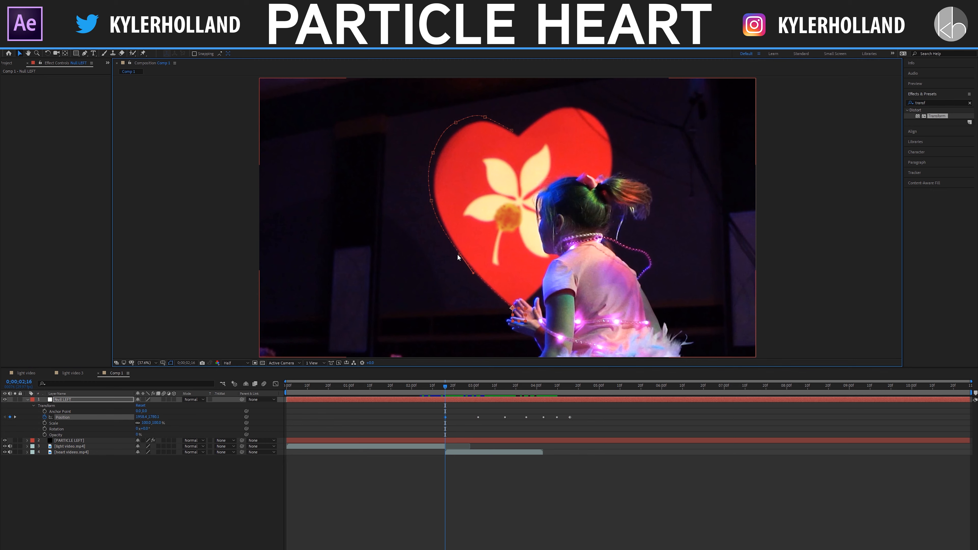
left_click_drag(430, 203, 440, 156)
Apply Easy Ease to all Position keyframes of Null LEFT and show their speed in the Graph Editor.
left_click_drag(445, 385, 583, 422)
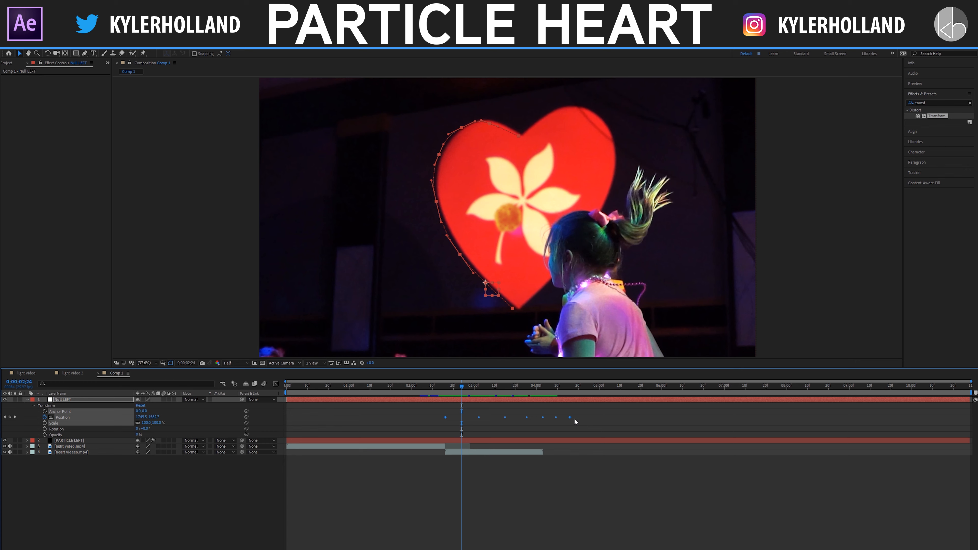
key("F9")
left_click(276, 384)
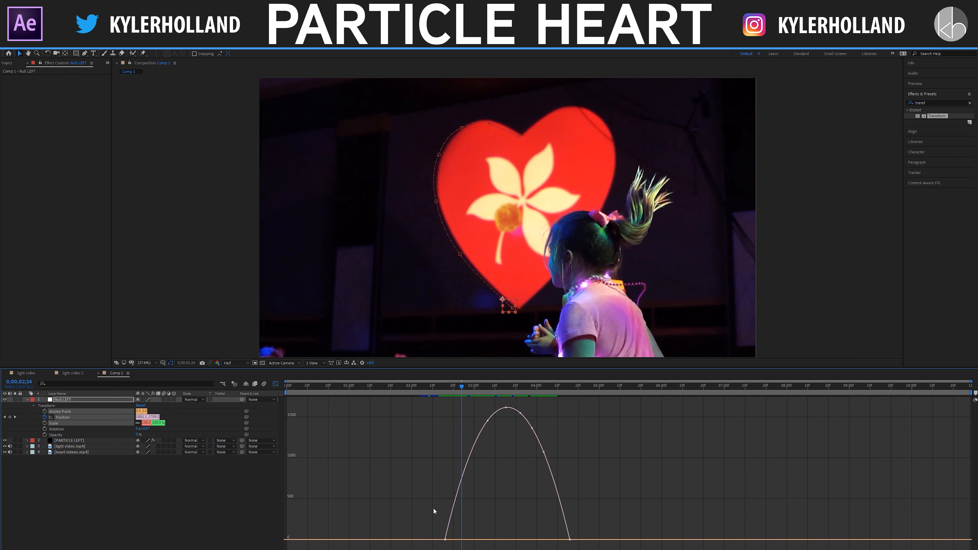
Reshape the Position speed graph with a long ease out of the first keyframe and a steep peak shortly before the last.
left_click(445, 539)
left_click_drag(466, 541, 584, 543)
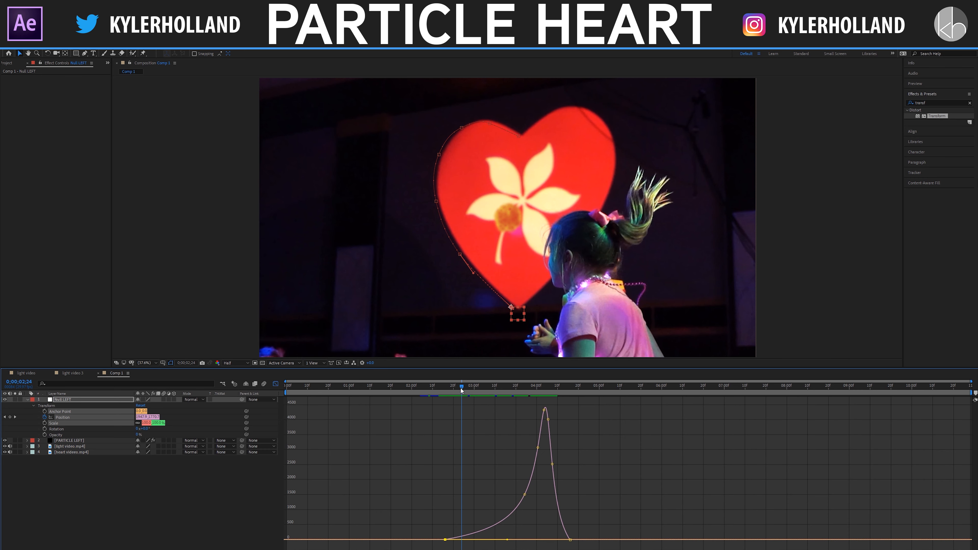
left_click_drag(462, 387, 452, 388)
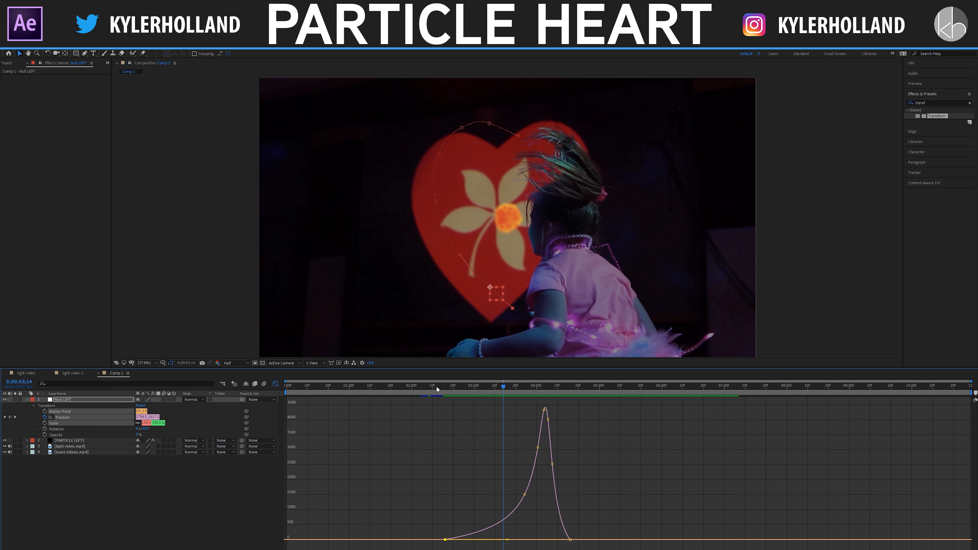
left_click_drag(437, 388, 549, 388)
mouse_move(571, 541)
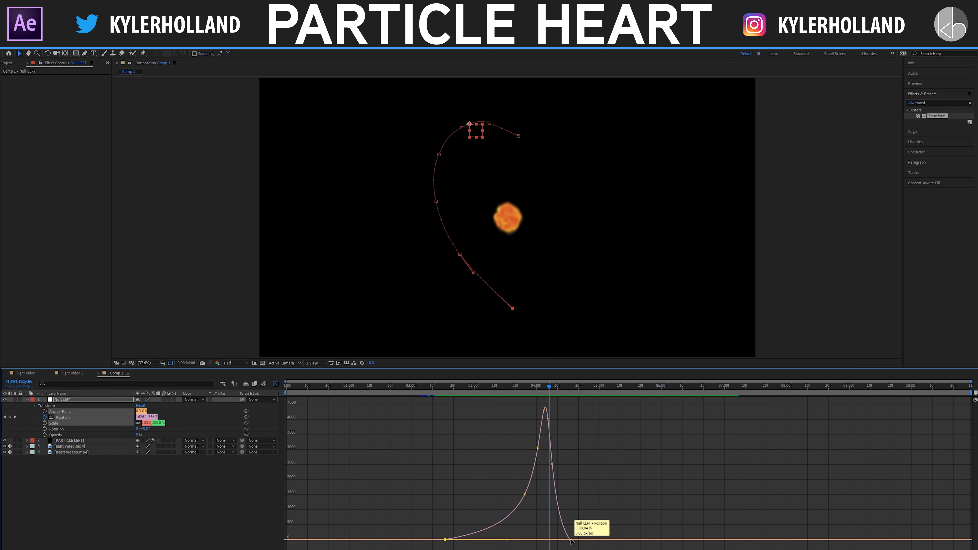
left_click_drag(548, 541, 555, 542)
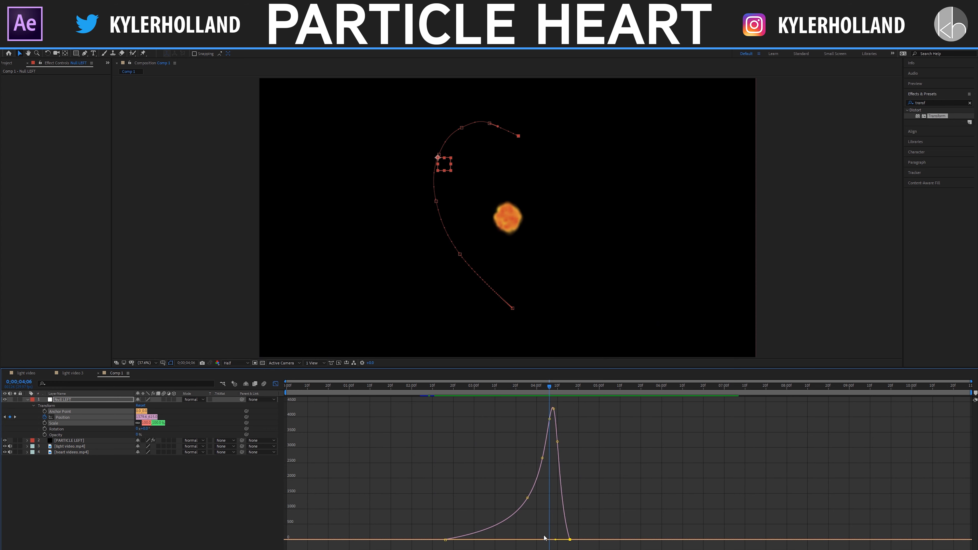
left_click(275, 384)
Shift all Position keyframes of Null LEFT earlier over the light video clip, with the last one at about 0;00;02;18.
left_click_drag(549, 385, 445, 418)
left_click_drag(584, 422, 319, 417)
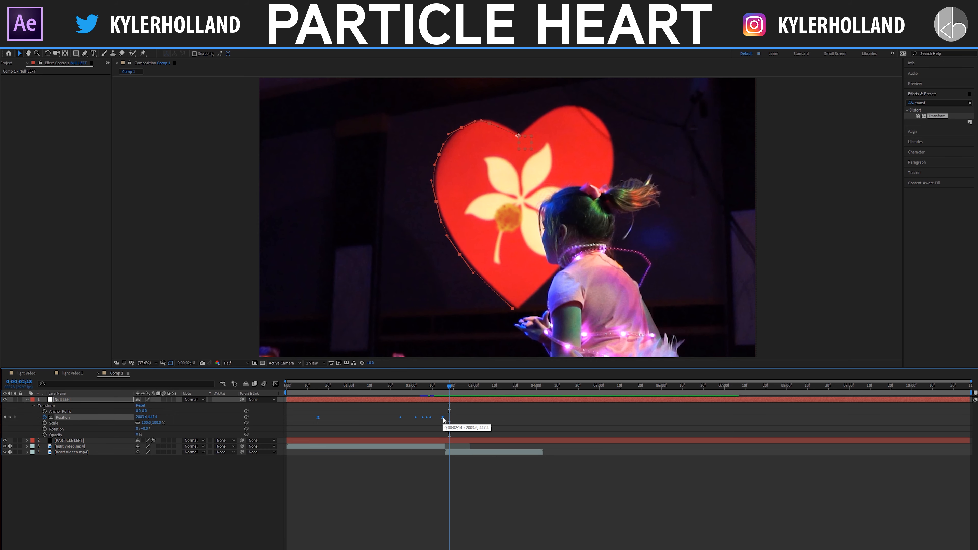
left_click(444, 386)
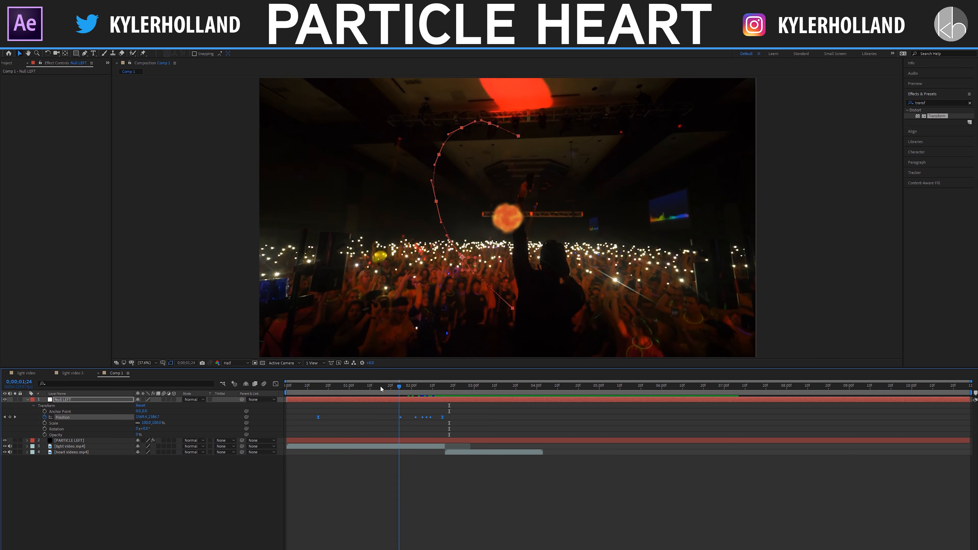
left_click(324, 386)
left_click_drag(328, 390, 437, 390)
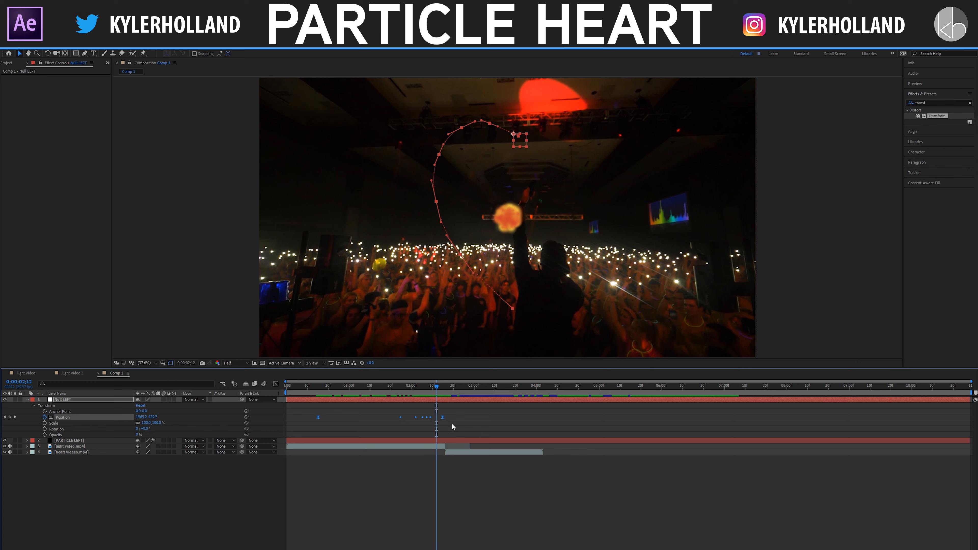
left_click_drag(443, 418, 450, 418)
Play back the null's motion from about 0;00;00;12 to check its timing over the crowd footage.
left_click_drag(443, 388, 314, 391)
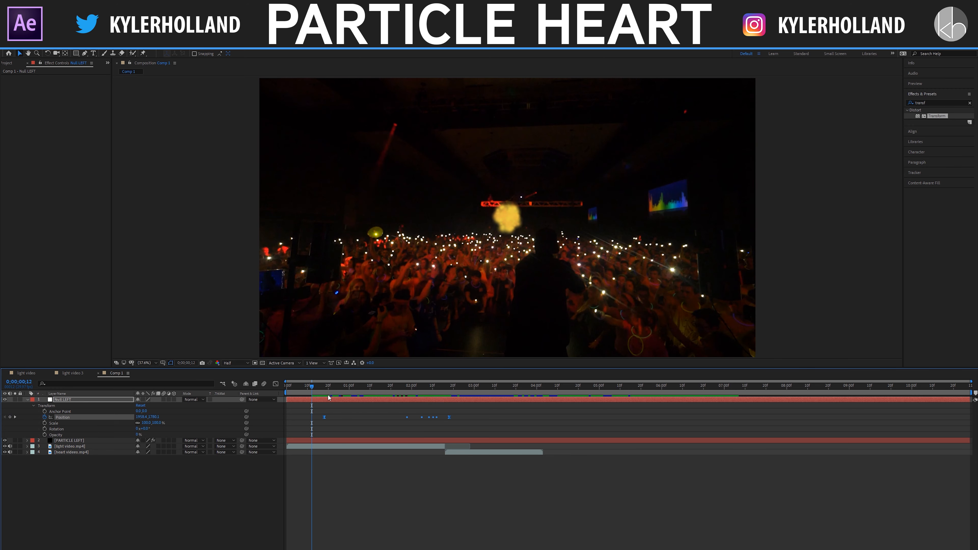
key("space")
key("space")
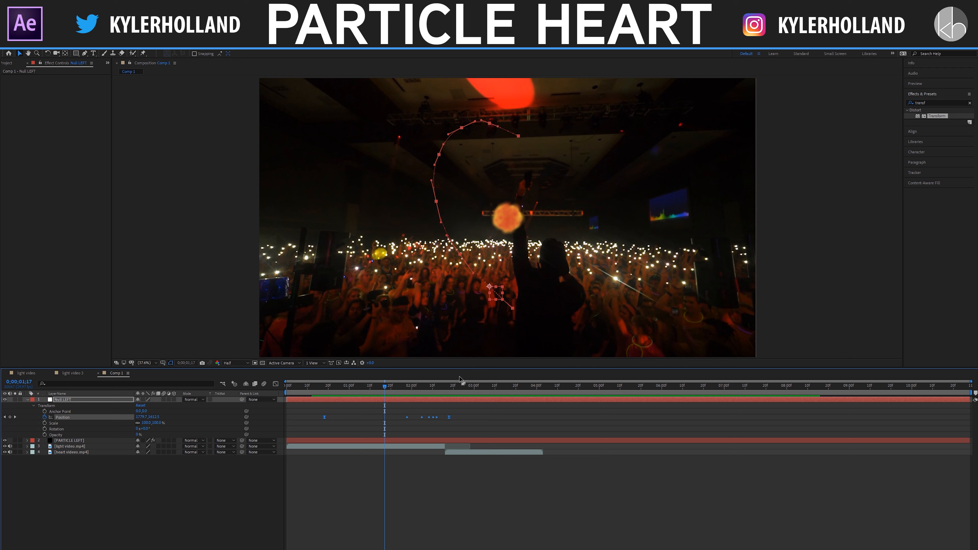
left_click_drag(388, 386, 401, 387)
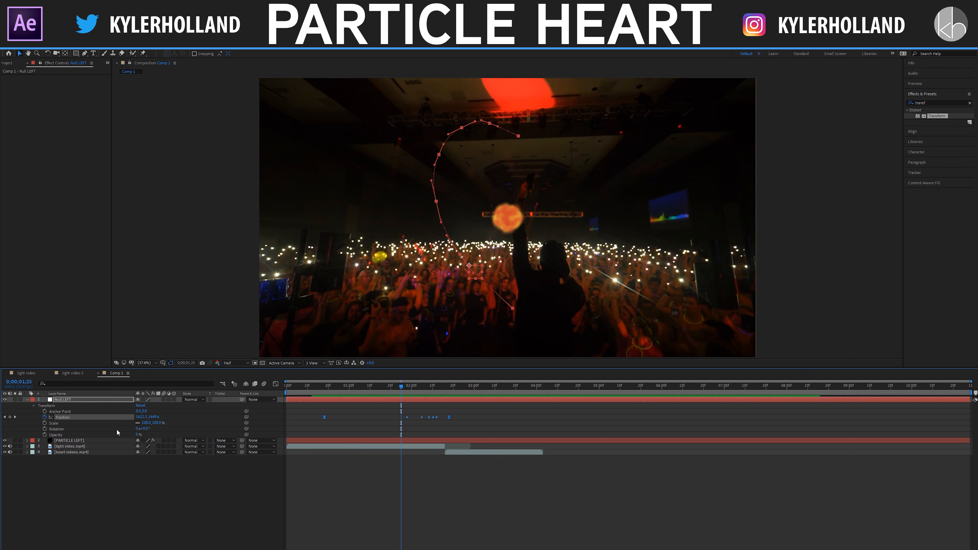
Expand the Producer properties of CC Particle World on the PARTICLE LEFT layer in the timeline.
left_click(43, 361)
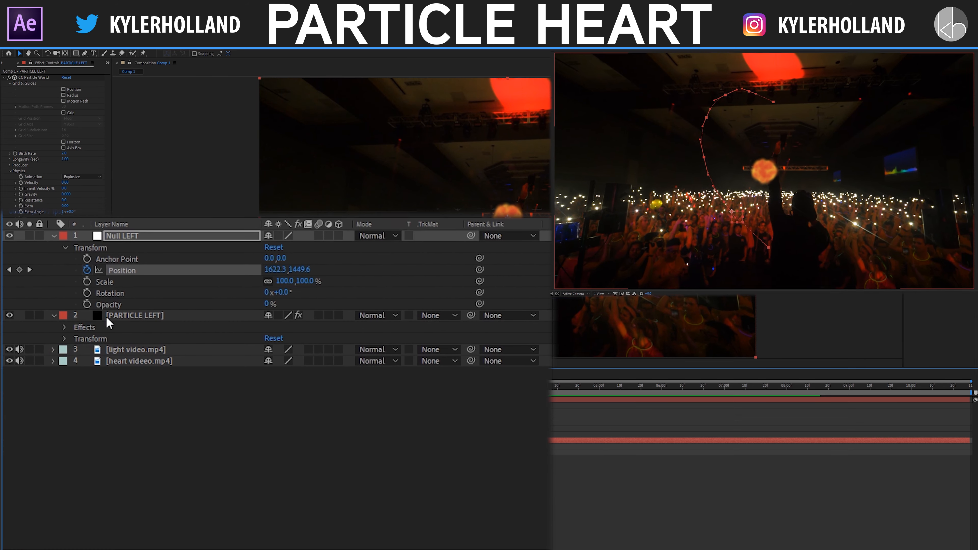
left_click(65, 328)
left_click(76, 339)
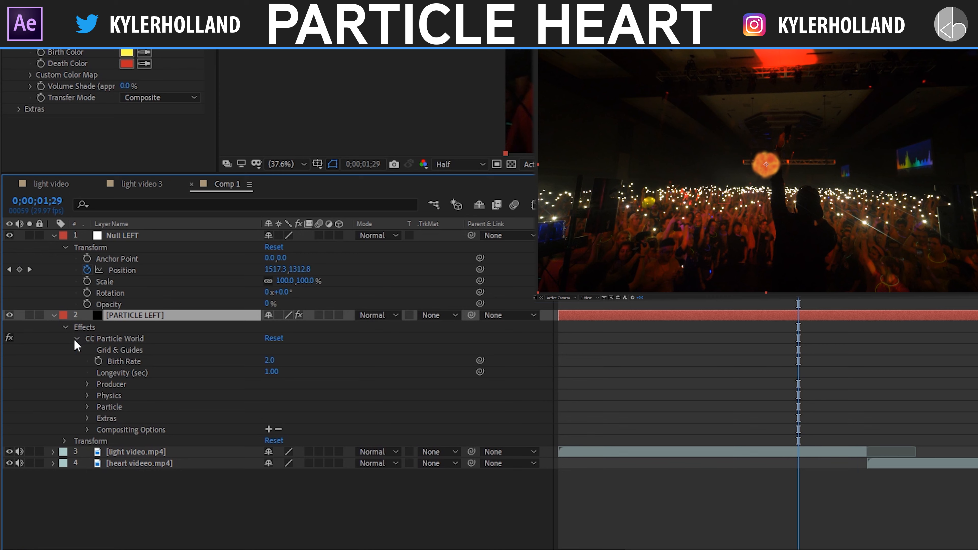
left_click(87, 385)
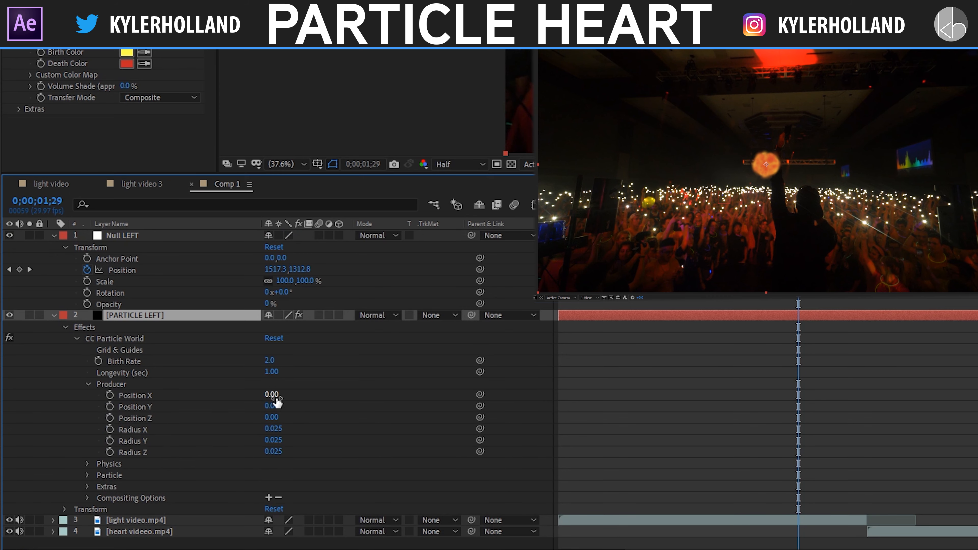
Try out different Producer Position X and Position Y values for the particle and reset both to 0.
mouse_move(277, 401)
left_mouse_down()
mouse_move(210, 395)
mouse_move(305, 396)
mouse_move(289, 396)
mouse_move(283, 415)
mouse_move(240, 404)
mouse_move(277, 405)
left_mouse_up()
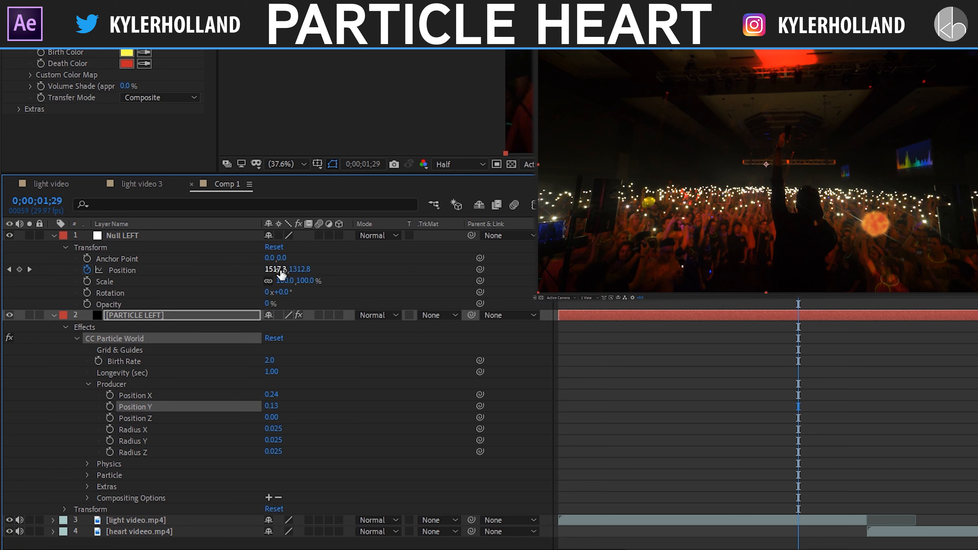
left_click_drag(282, 409, 279, 409)
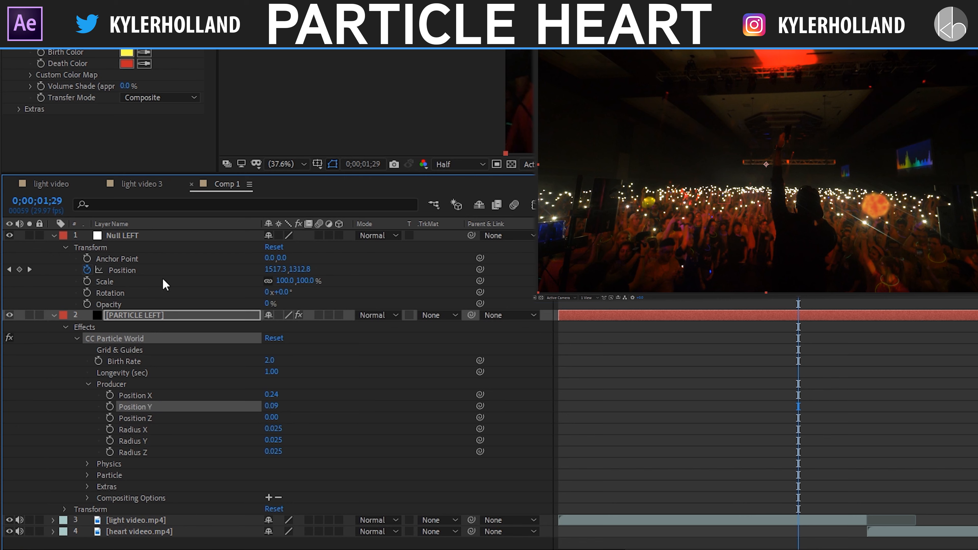
left_click(271, 406)
type("0")
left_click(271, 395)
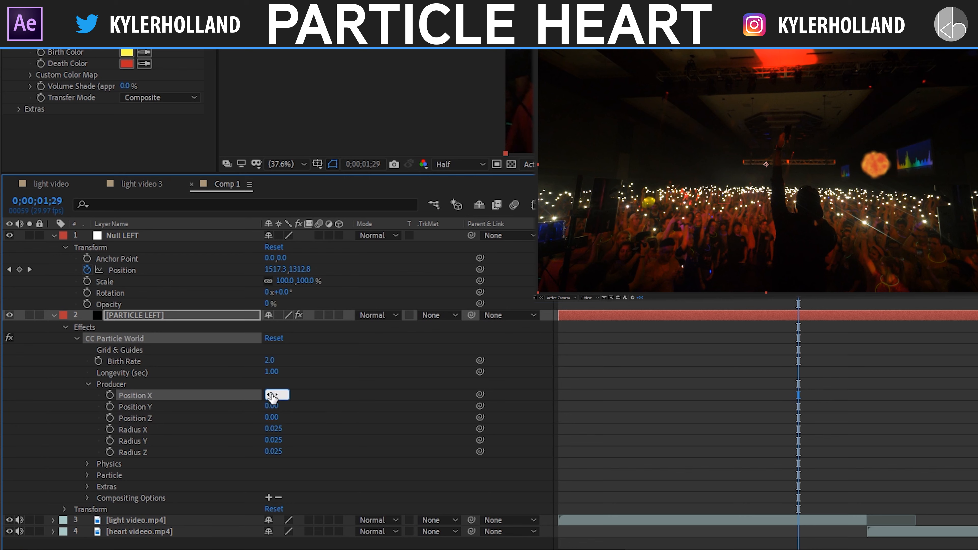
type("0")
key("Return")
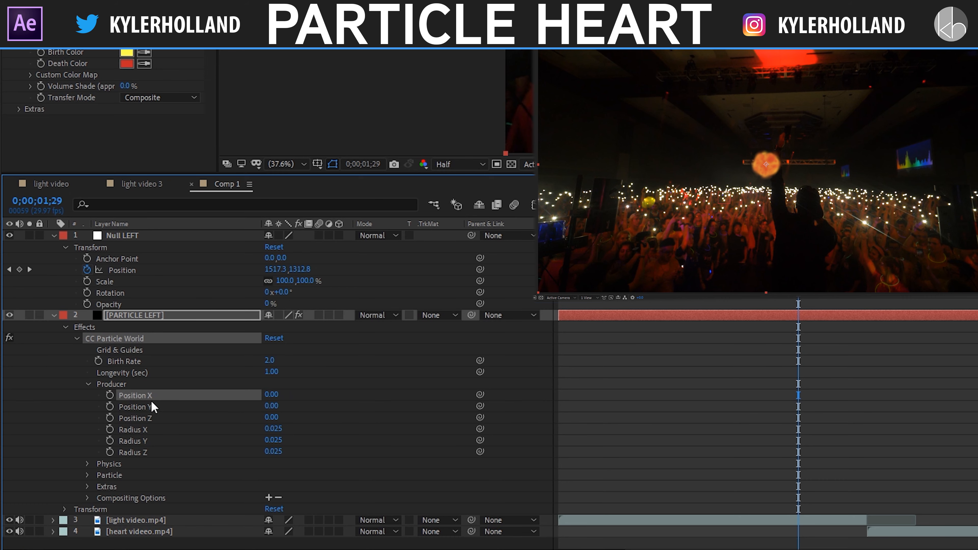
Give Producer Position X the expression X=thisComp.layer("Null LEFT").transform.position[0]-thisComp.width/2; followed by the line X/thisComp.width.
left_click(110, 395, "alt")
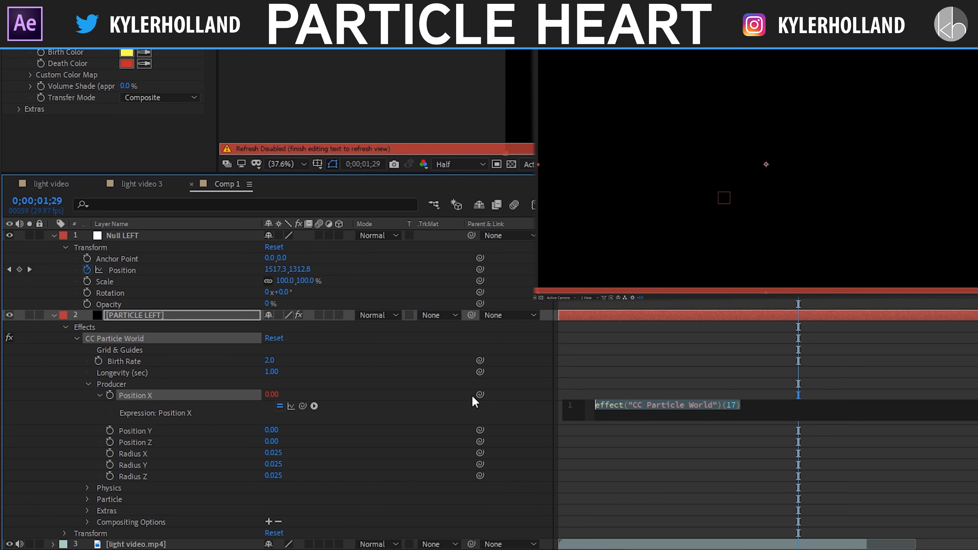
left_click_drag(477, 396, 139, 274)
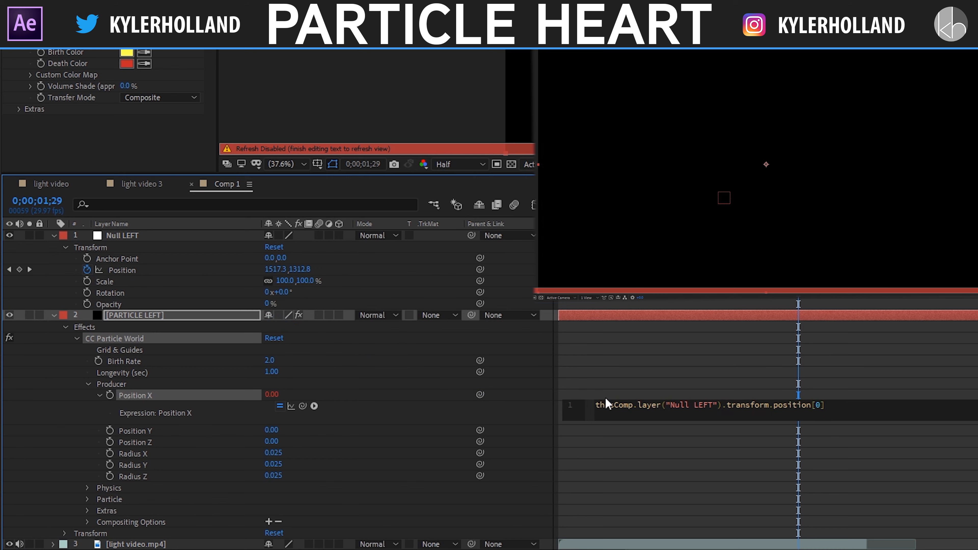
type("x")
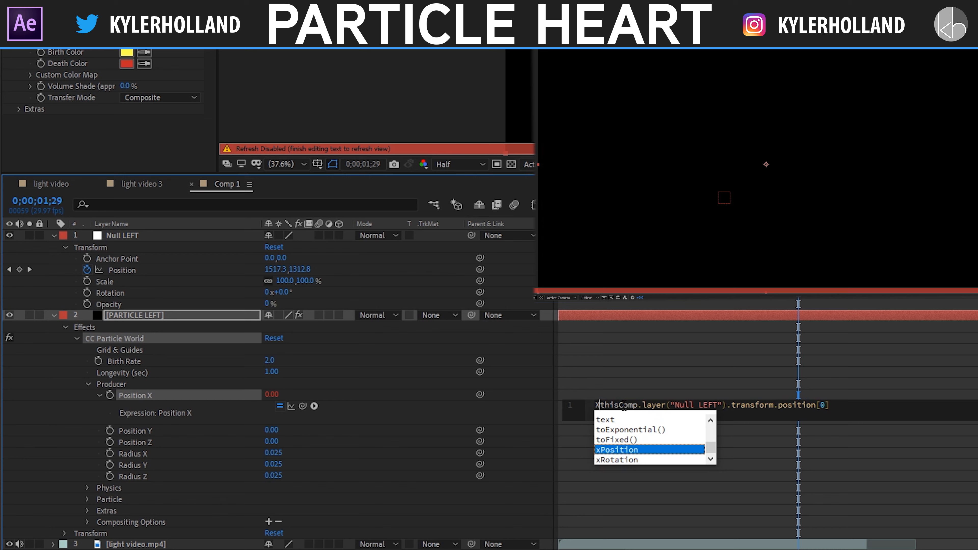
type("=")
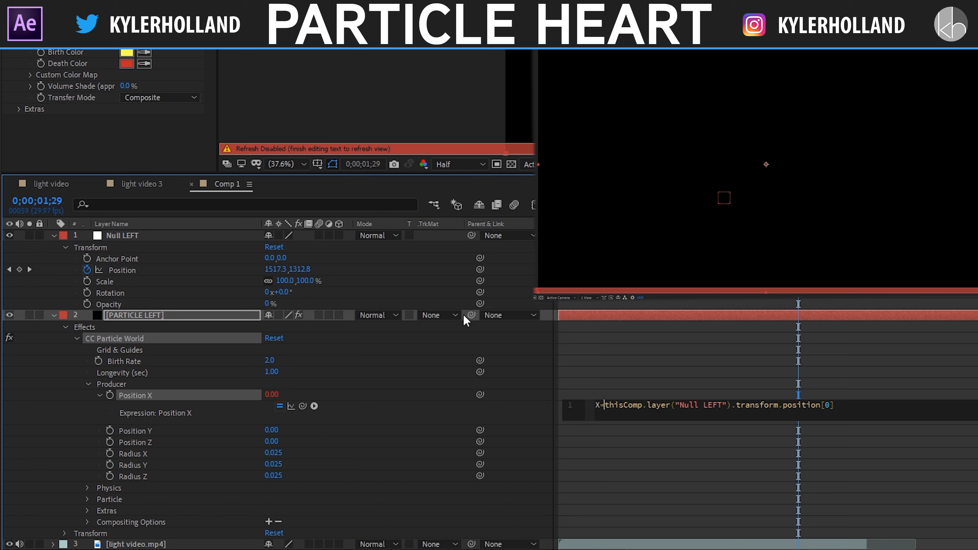
key("shift+End")
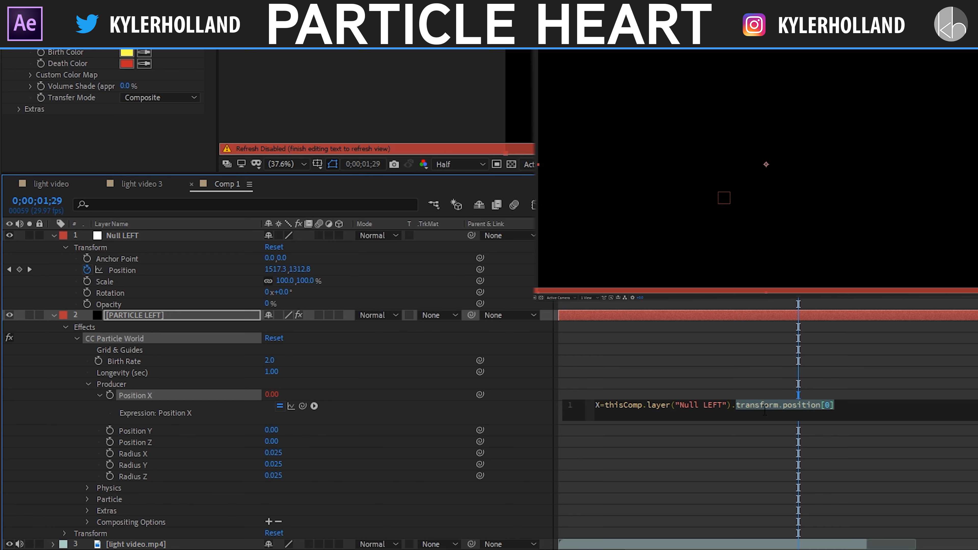
left_click(825, 406)
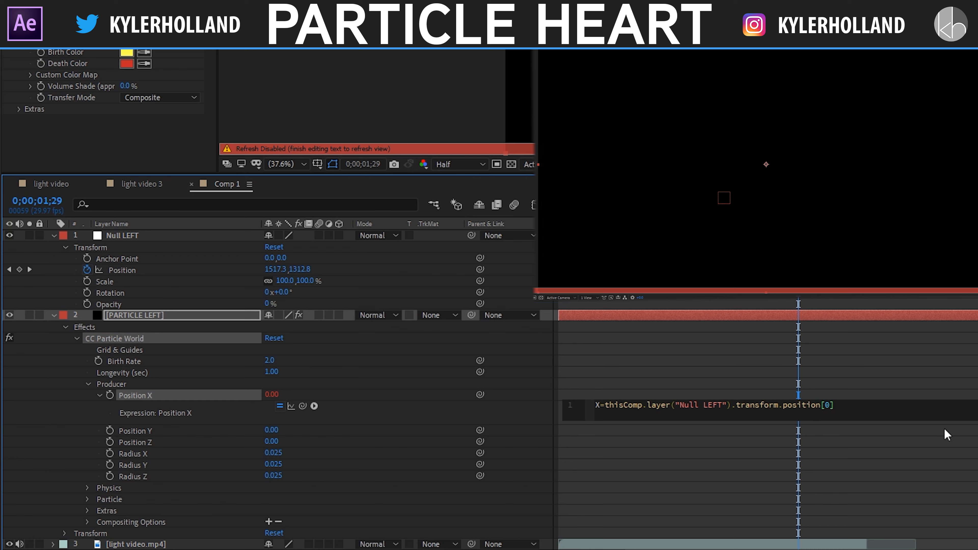
type("this")
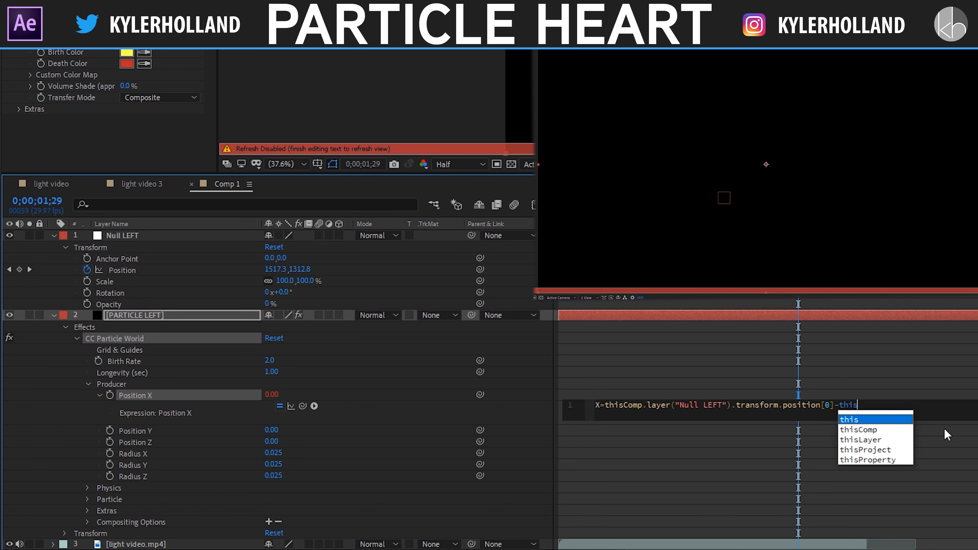
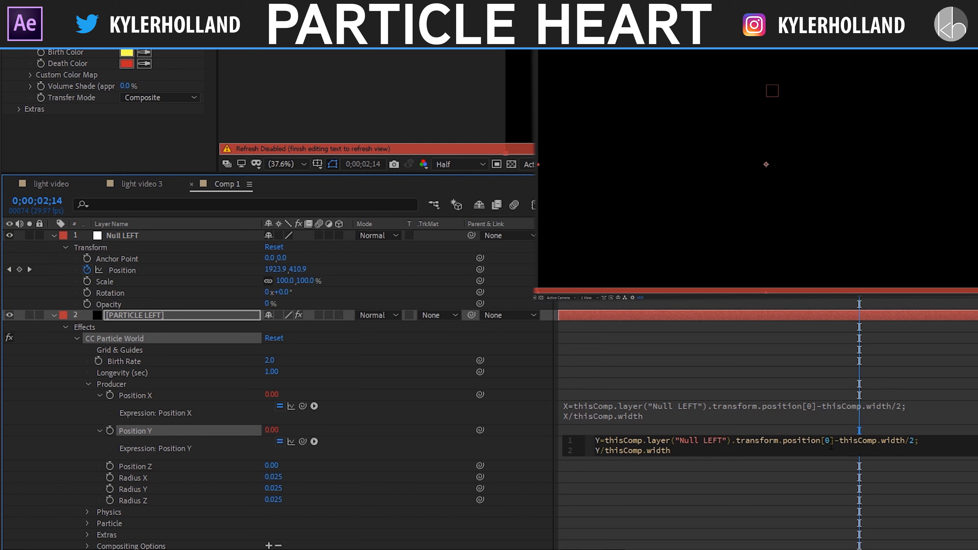
Adapt the Producer Position Y expression to Y=thisComp.layer("Null LEFT").transform.position[1]-thisComp.height/2; keeping Y/thisComp.width as its second line, and apply it.
type("1")
double_click(885, 440)
type("heigh")
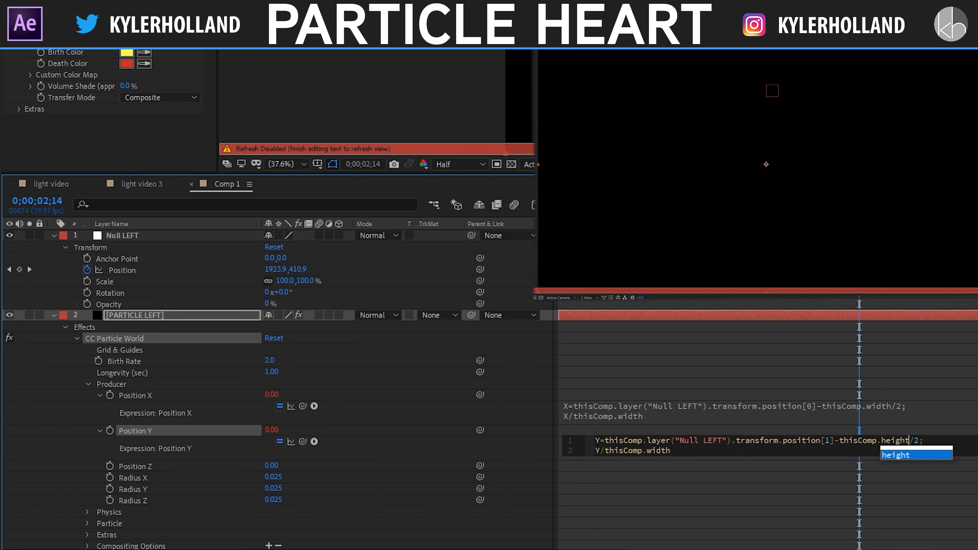
mouse_move(674, 451)
left_mouse_down()
mouse_move(656, 444)
mouse_move(665, 444)
left_mouse_up()
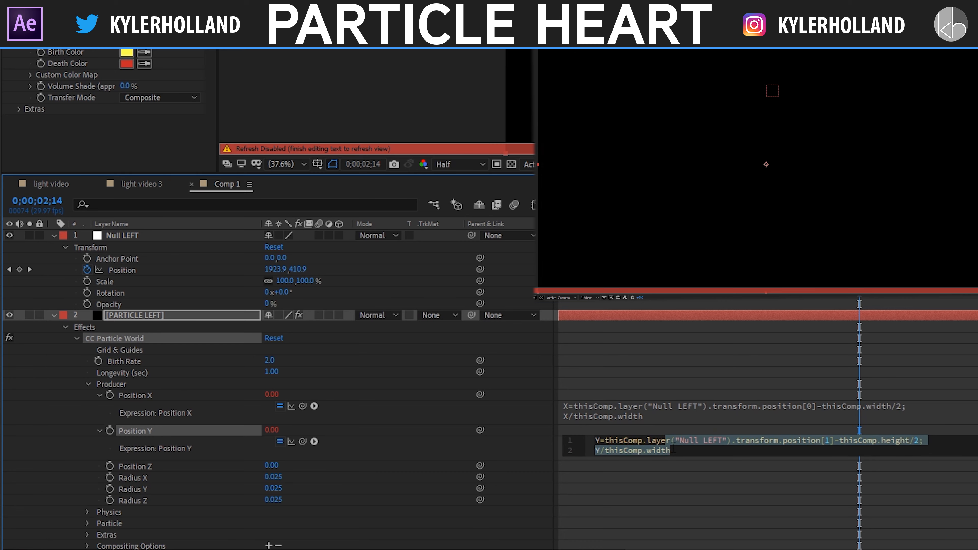
left_click(684, 452)
key("Return")
left_click(866, 491)
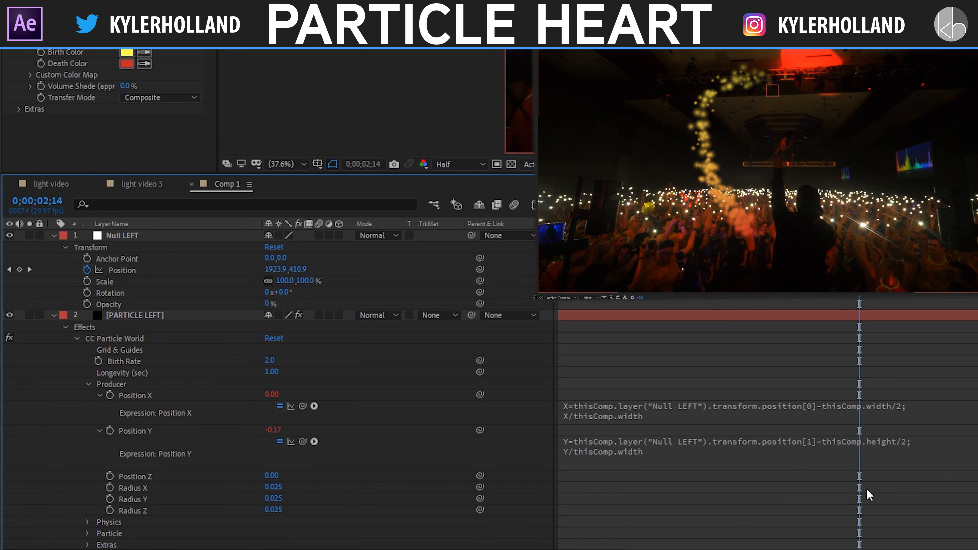
At about 0;00;02;11, set the PARTICLE LEFT layer's CC Particle World Birth Rate to 0.4 and Longevity to 0.65 seconds.
left_click_drag(336, 389, 435, 376)
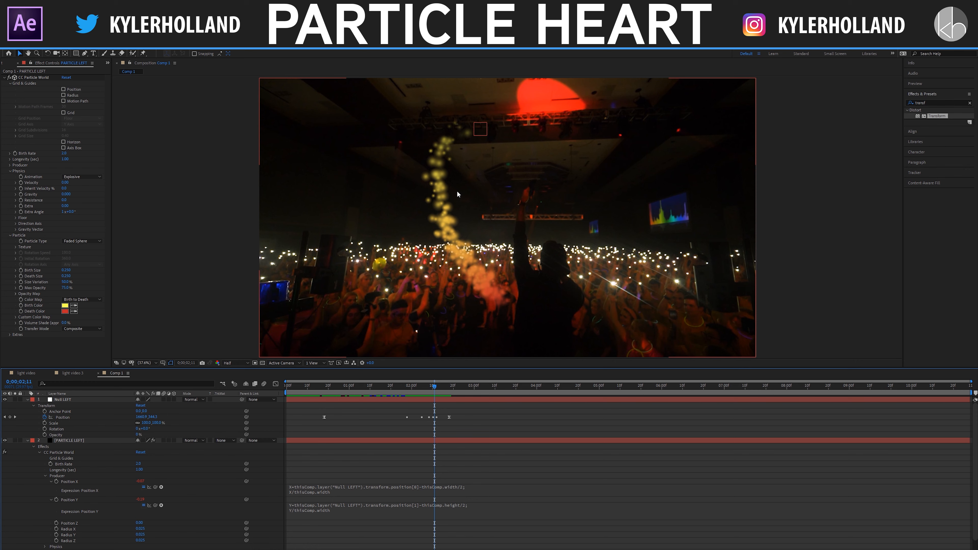
left_click(63, 441)
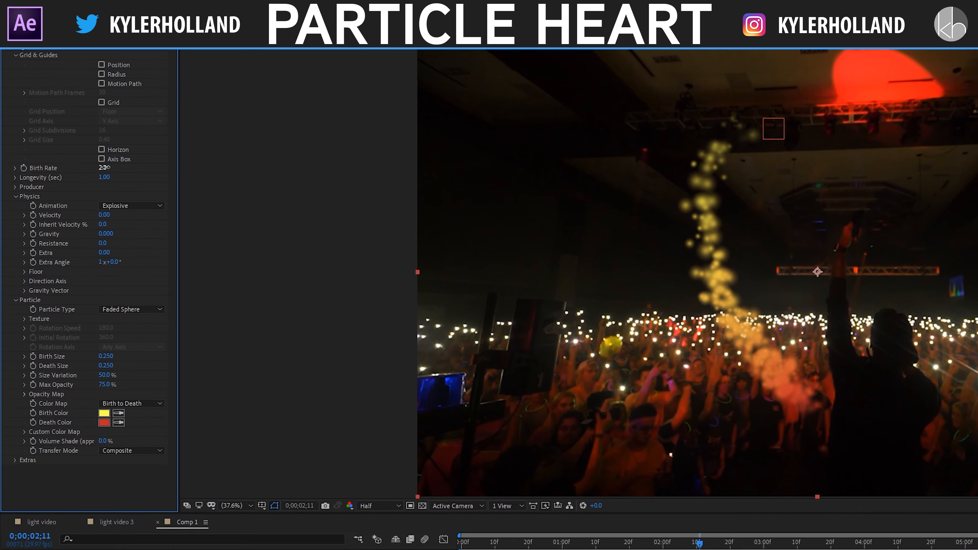
left_click_drag(63, 154, 89, 174)
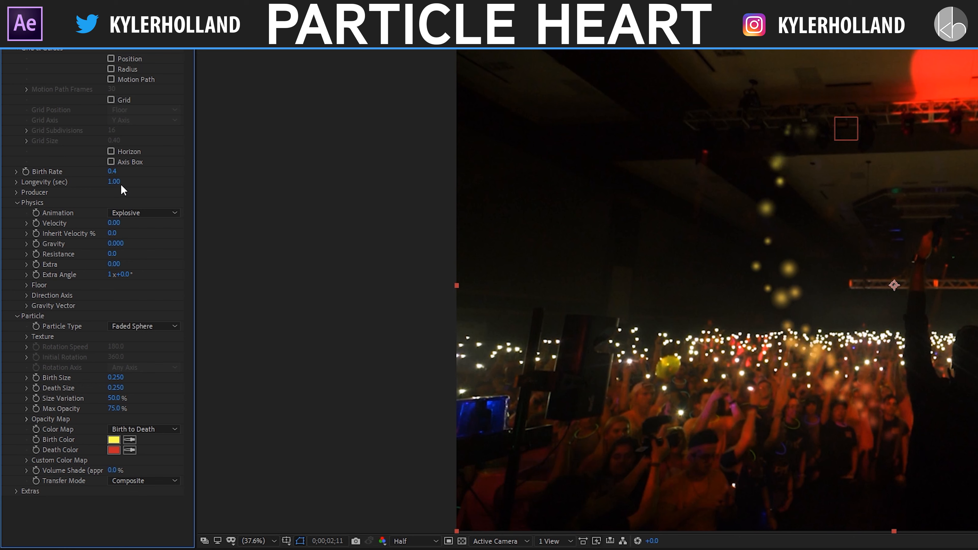
left_click_drag(117, 182, 95, 181)
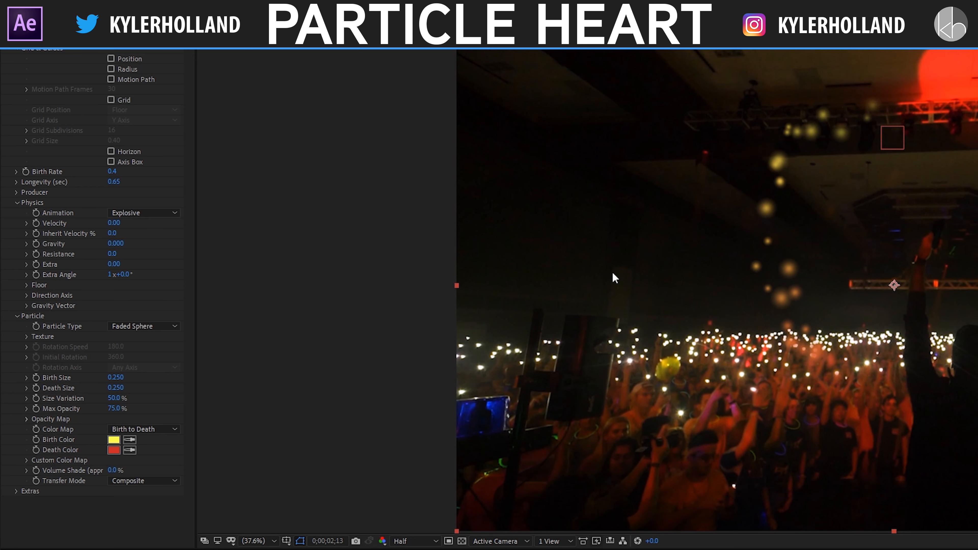
Set the particle physics to Velocity 0.25 and Inherit Velocity -75%, and preview the motion.
left_click_drag(113, 227, 127, 227)
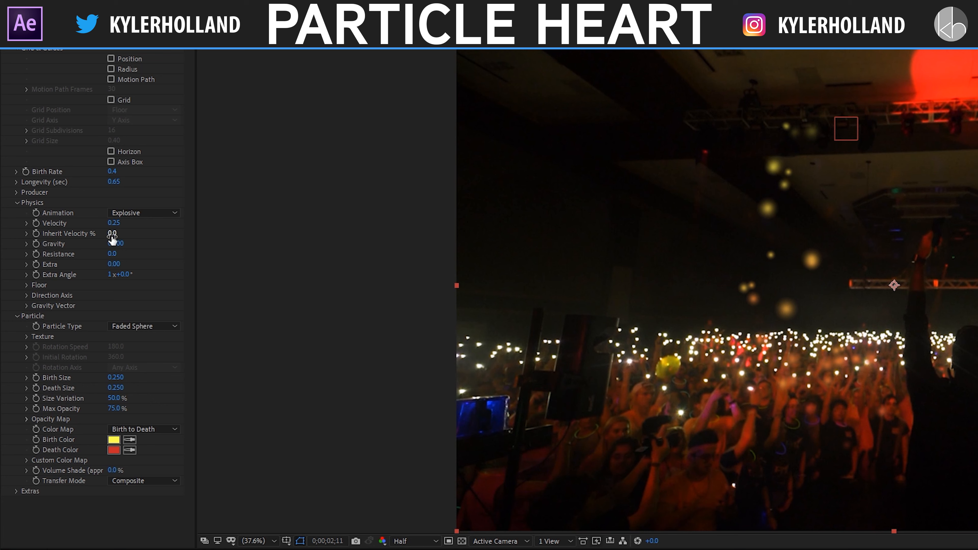
left_click_drag(110, 236, 70, 241)
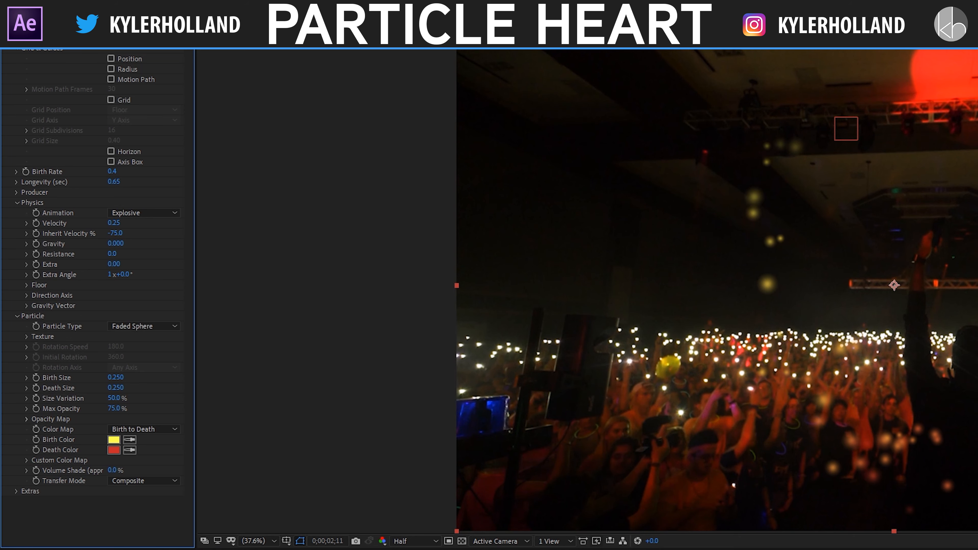
key("space")
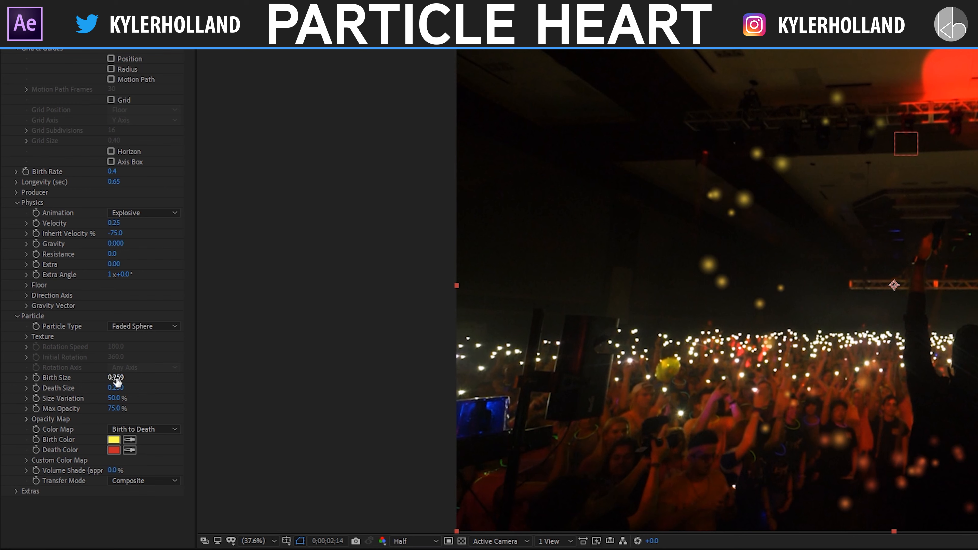
Set the particles' Birth Size to 0.170 and Death Size to 0, and change their Birth Color to red.
left_click_drag(116, 381, 103, 377)
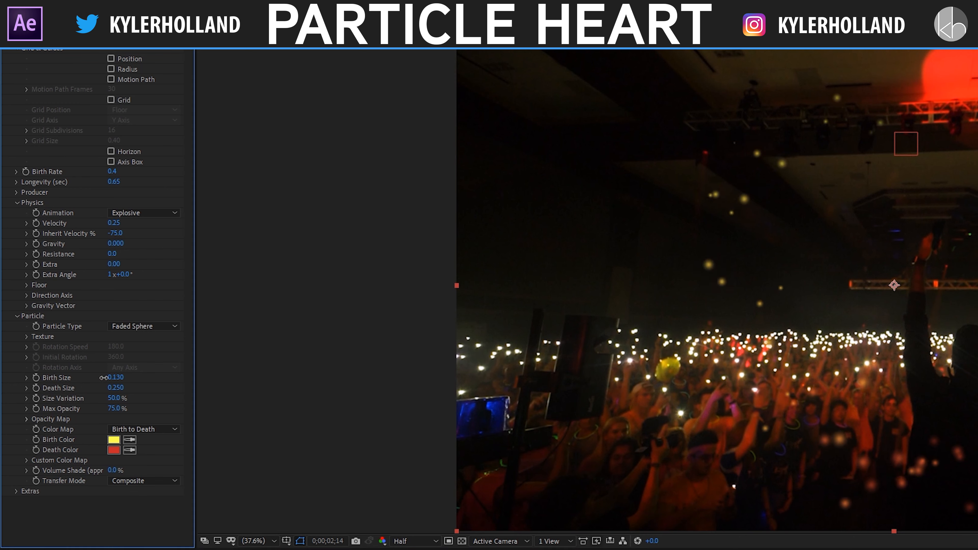
left_click_drag(118, 392, 87, 387)
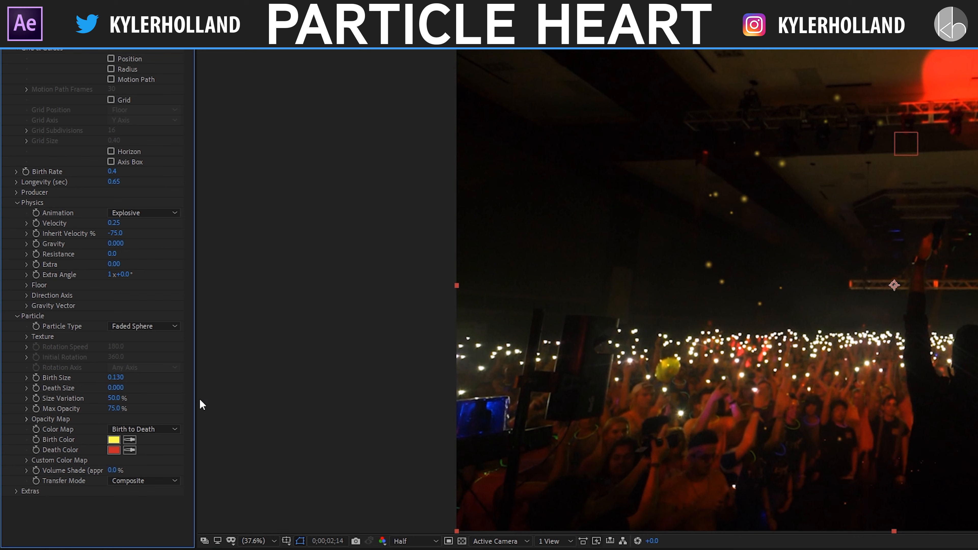
mouse_move(120, 379)
left_mouse_down()
mouse_move(131, 379)
mouse_move(119, 380)
left_mouse_up()
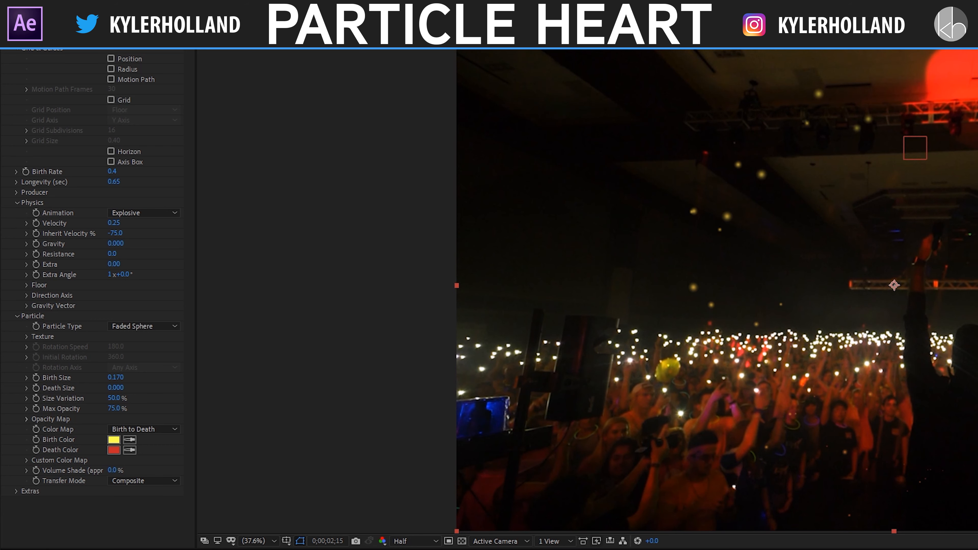
left_click(130, 450)
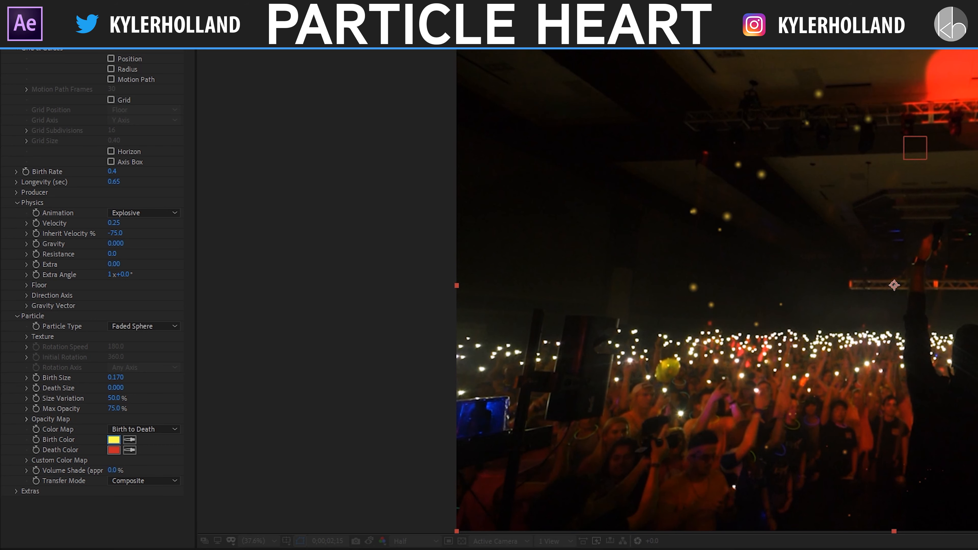
left_click(795, 436)
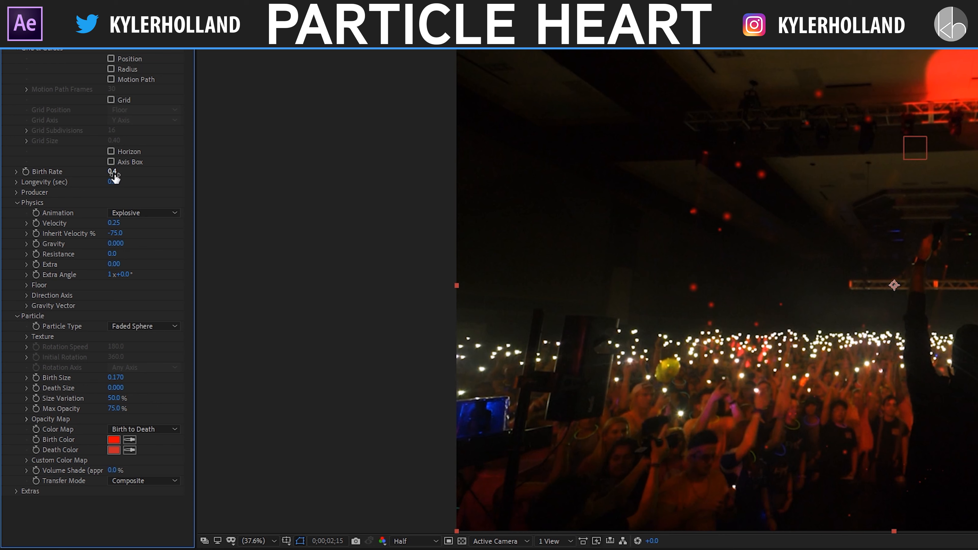
Raise the particle Birth Rate to 0.9 and lower the Velocity to slightly below zero.
left_click_drag(113, 173, 114, 172)
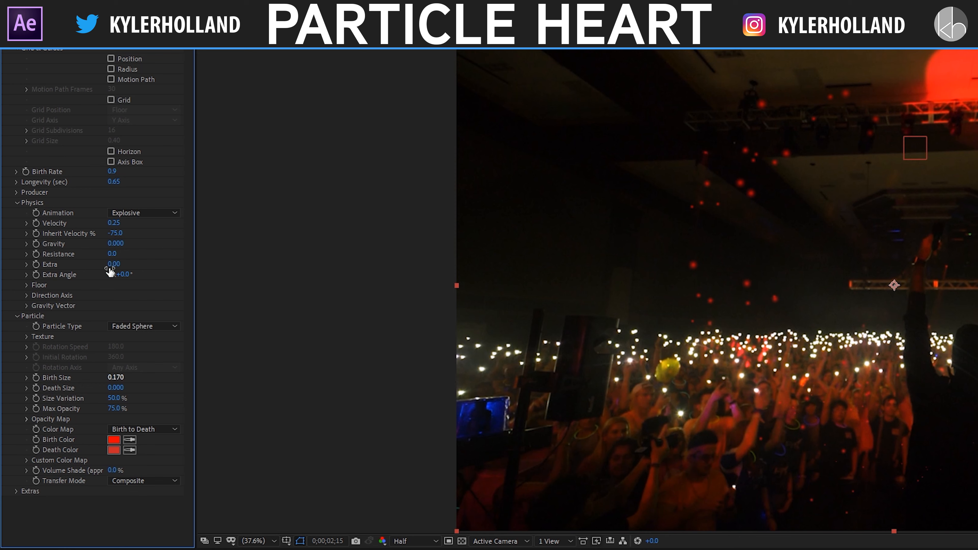
left_click_drag(114, 224, 98, 228)
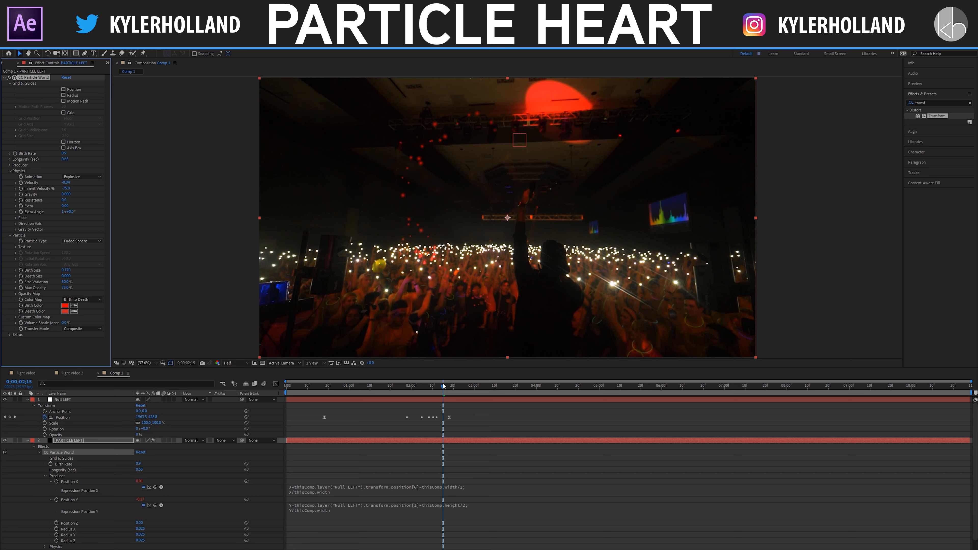
Keyframe the particle Birth Rate at 0 on 0;00;01;04 and at 0.5 on 0;00;02;03.
left_click_drag(444, 386, 362, 386)
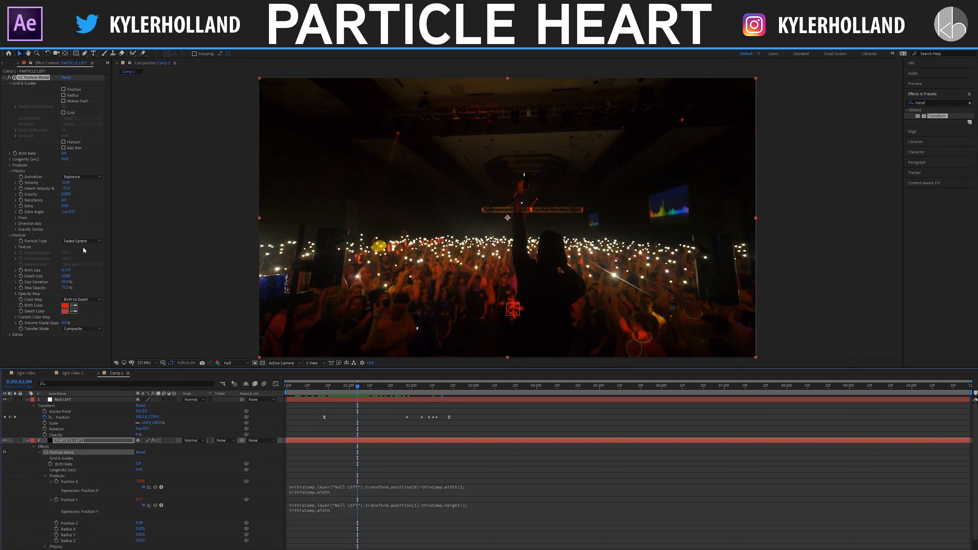
left_click(16, 154)
left_click_drag(63, 153, 16, 150)
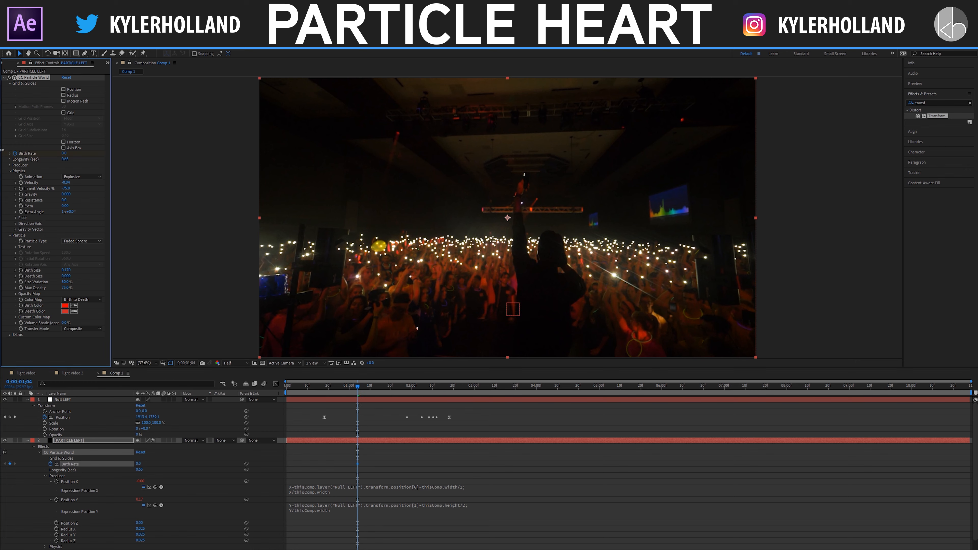
left_click_drag(355, 387, 418, 389)
left_click_drag(63, 154, 63, 153)
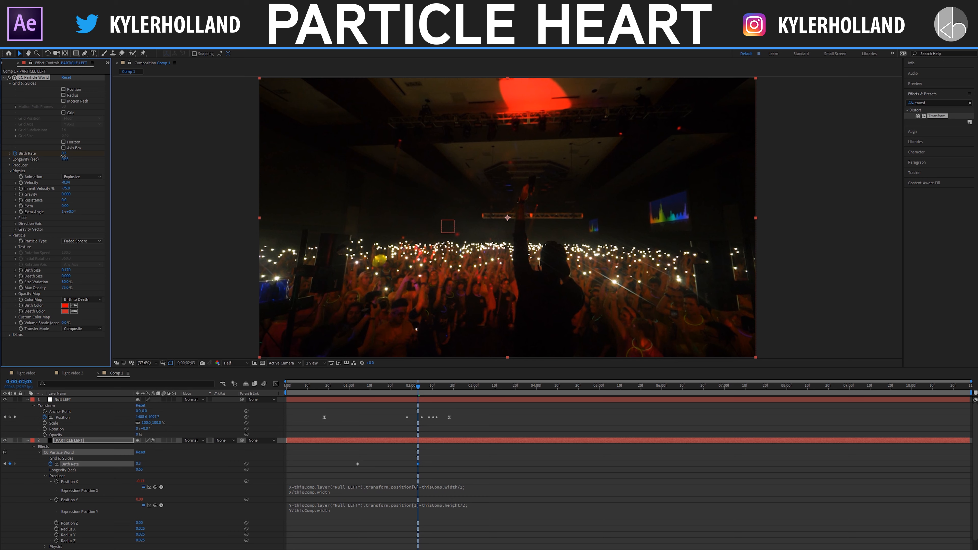
Play back the composition from about 0;00;00;25 to check how the particles build up along the heart.
left_click_drag(417, 388, 341, 389)
key("space")
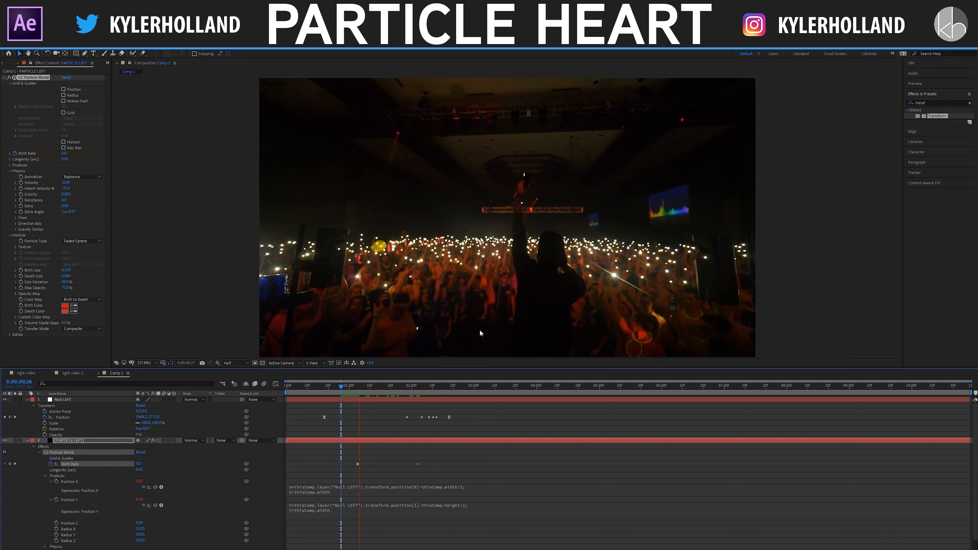
key("space")
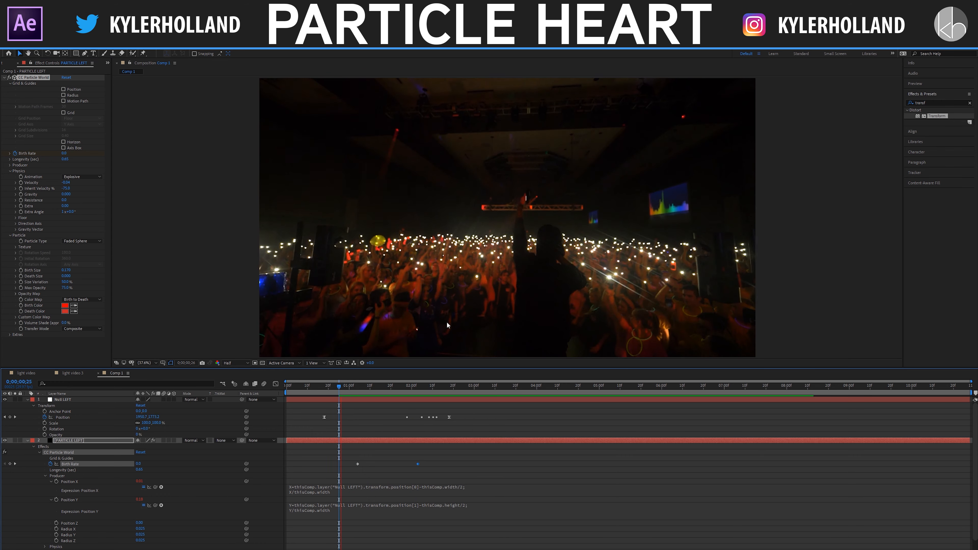
key("space")
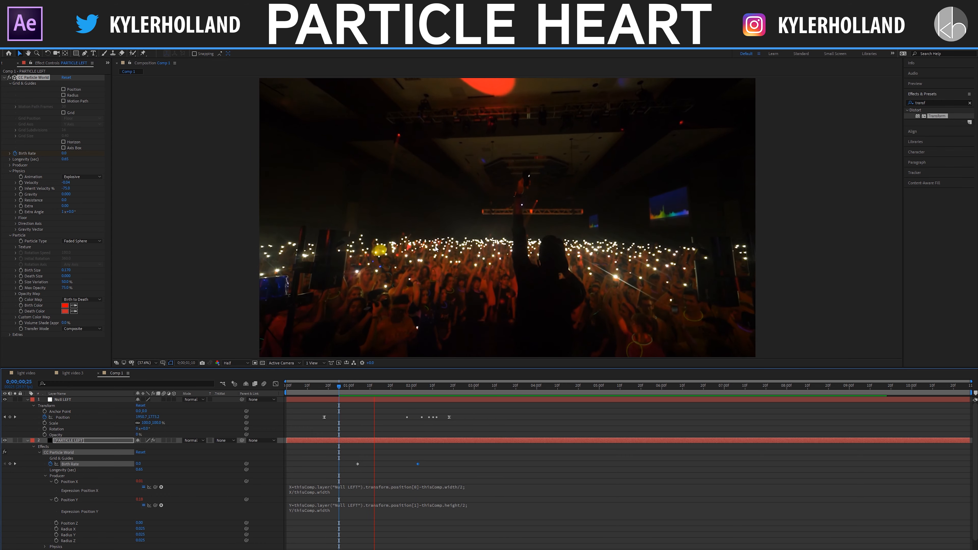
key("space")
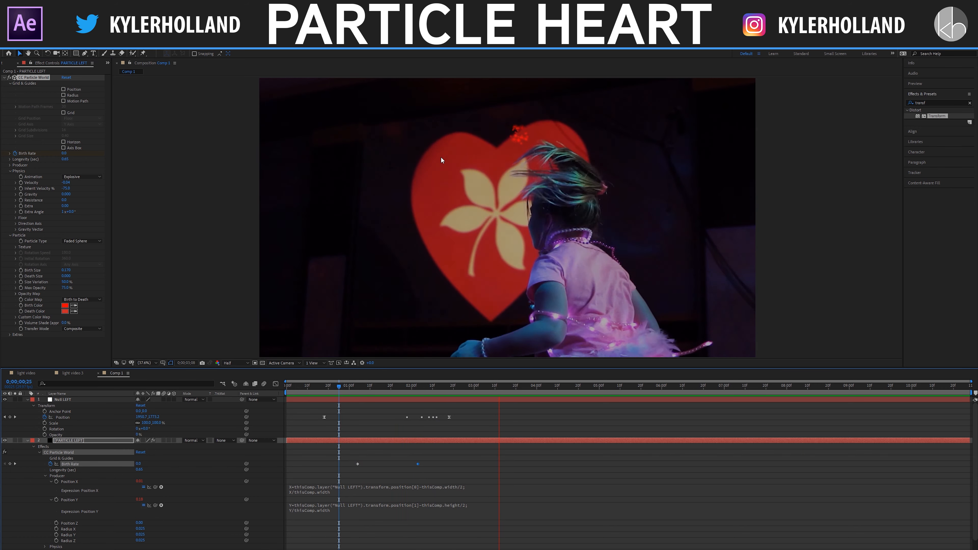
Add a Birth Rate keyframe holding 0.5 at 0;00;02;17, and another with a lower rate at 0;00;02;23.
left_click_drag(488, 389, 447, 386)
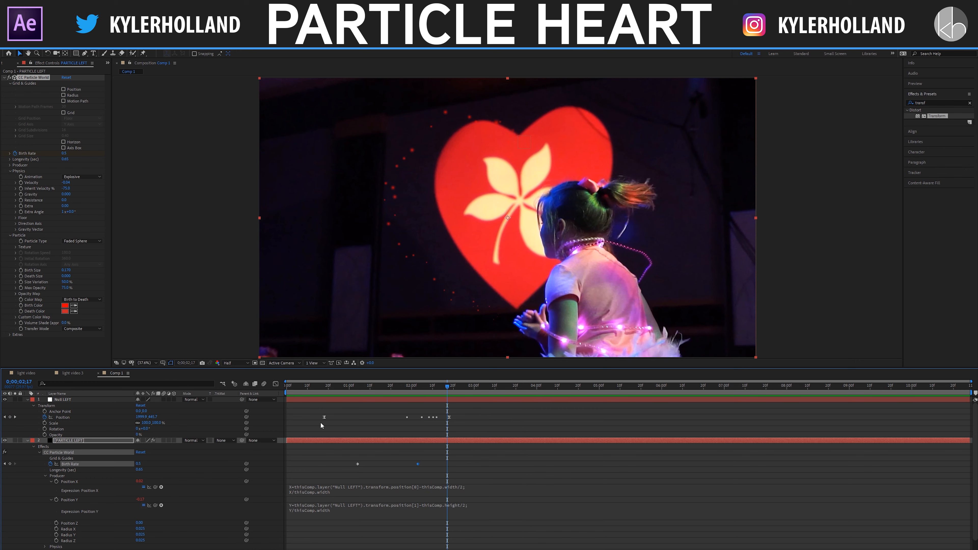
left_click(9, 464)
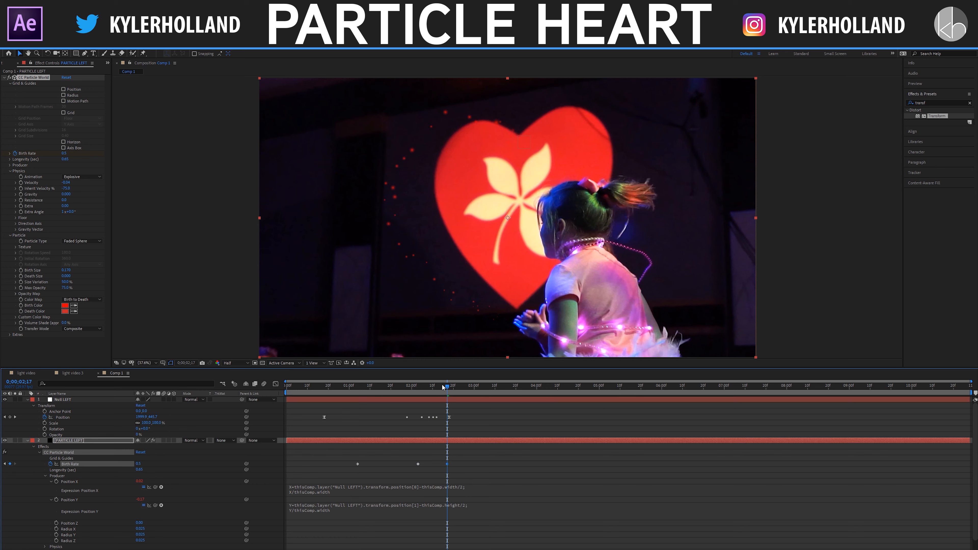
left_click_drag(447, 387, 459, 387)
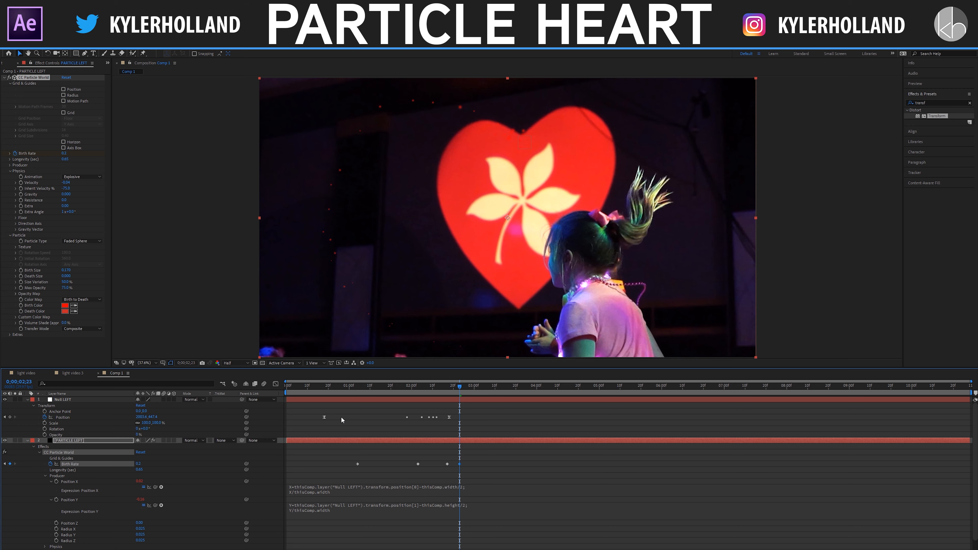
Play back several passages of the composition from about 0;00;00;13 to 0;00;01;07 onward to check the particle build-up along the heart.
left_click(336, 385)
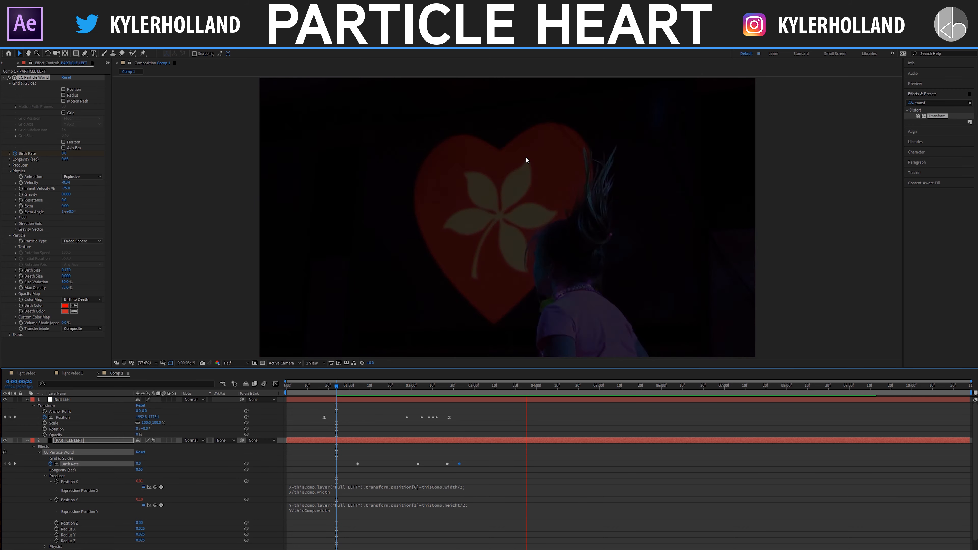
left_click_drag(489, 384, 313, 385)
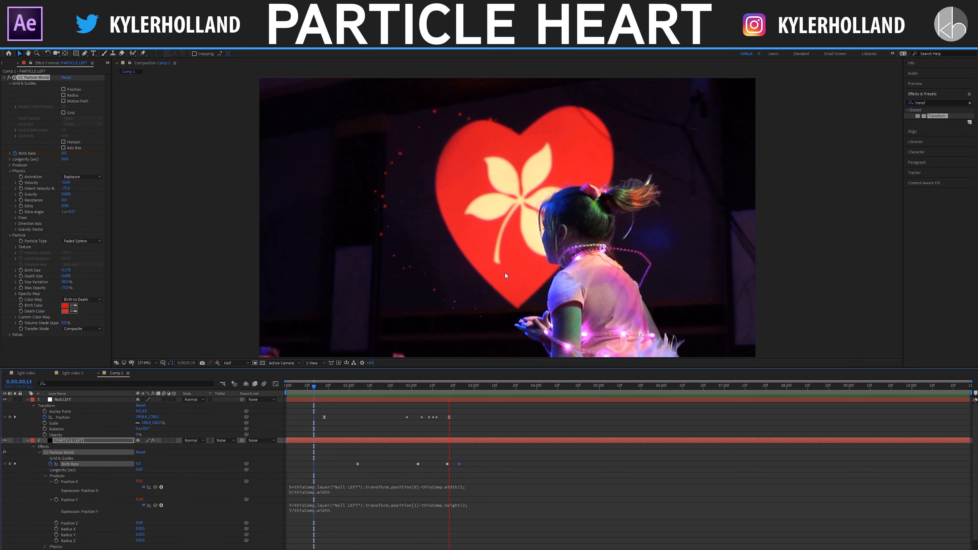
key("space")
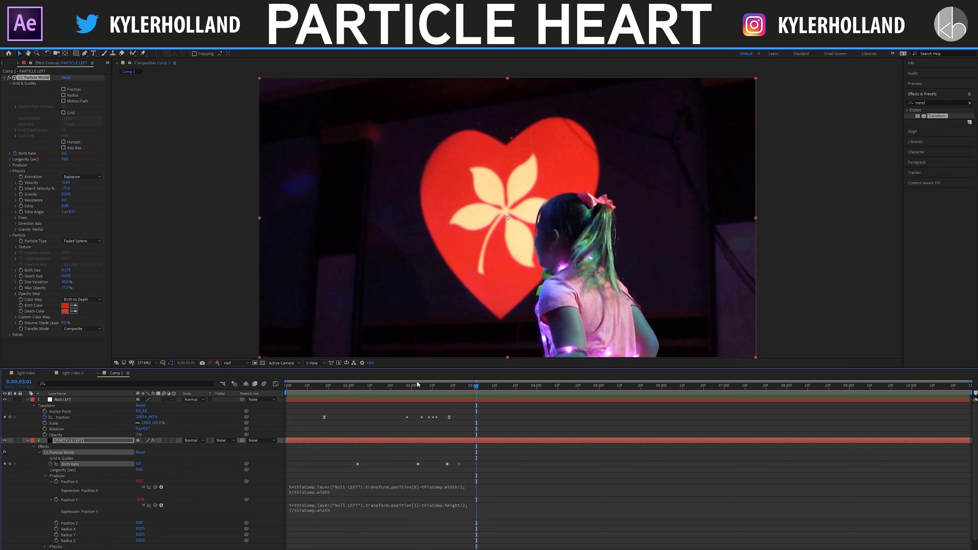
left_click_drag(454, 387, 354, 386)
key("space")
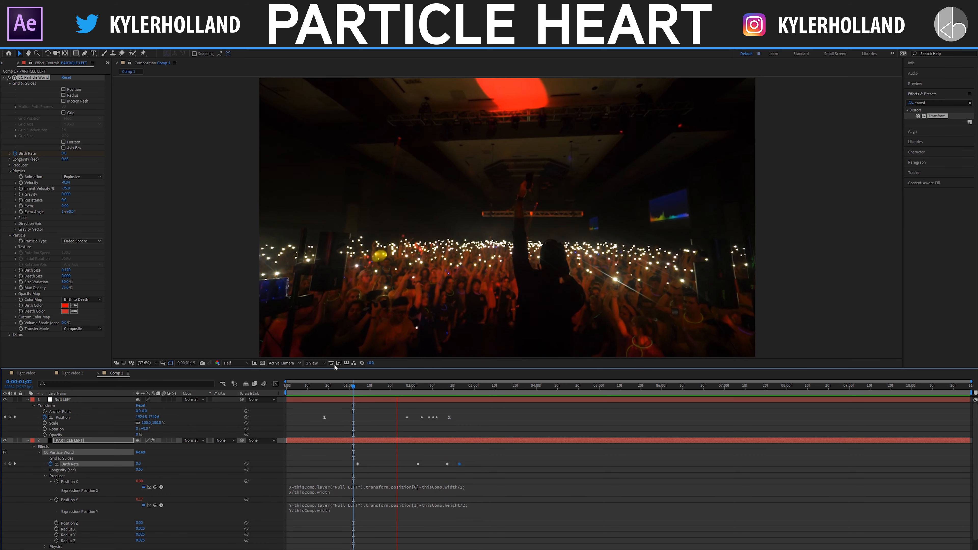
key("space")
left_click_drag(452, 389, 363, 388)
key("space")
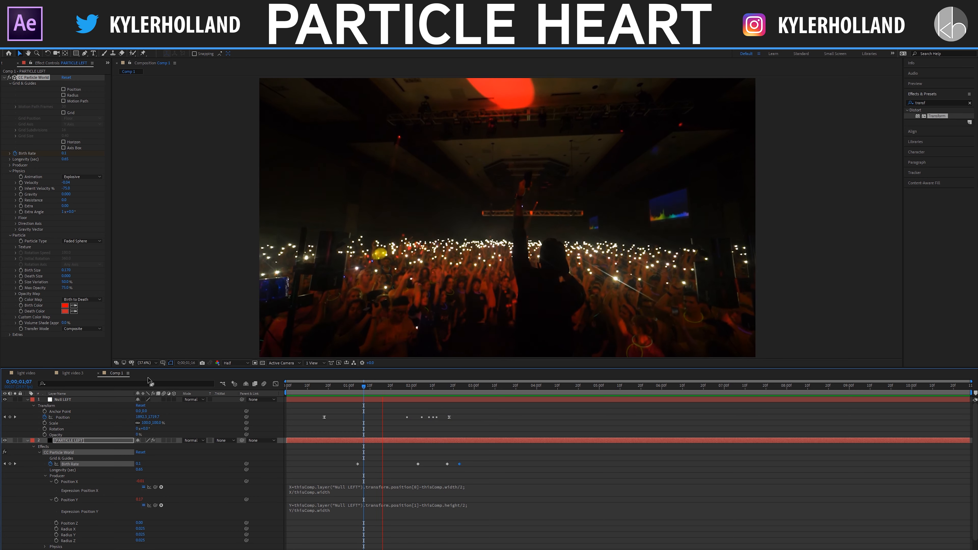
key("space")
Collapse the null and particle layers and add a new shape layer at the top of the layer stack.
left_click(27, 399)
left_click(28, 405)
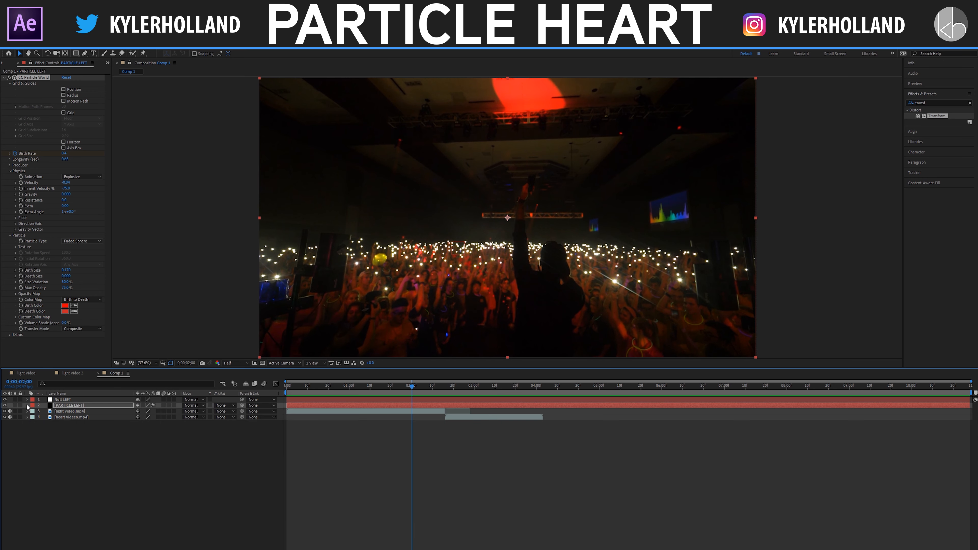
left_click_drag(440, 388, 445, 387)
right_click(156, 452)
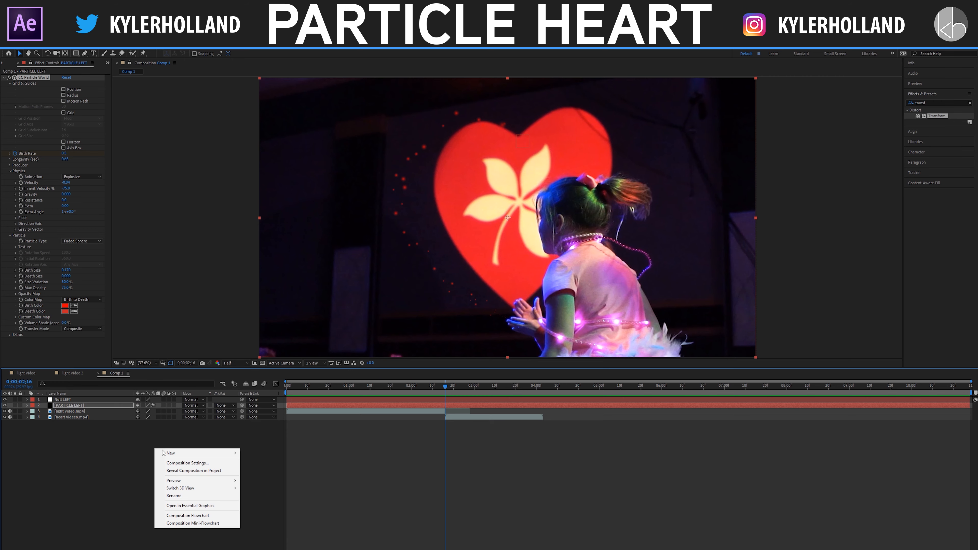
mouse_move(170, 453)
left_click(265, 501)
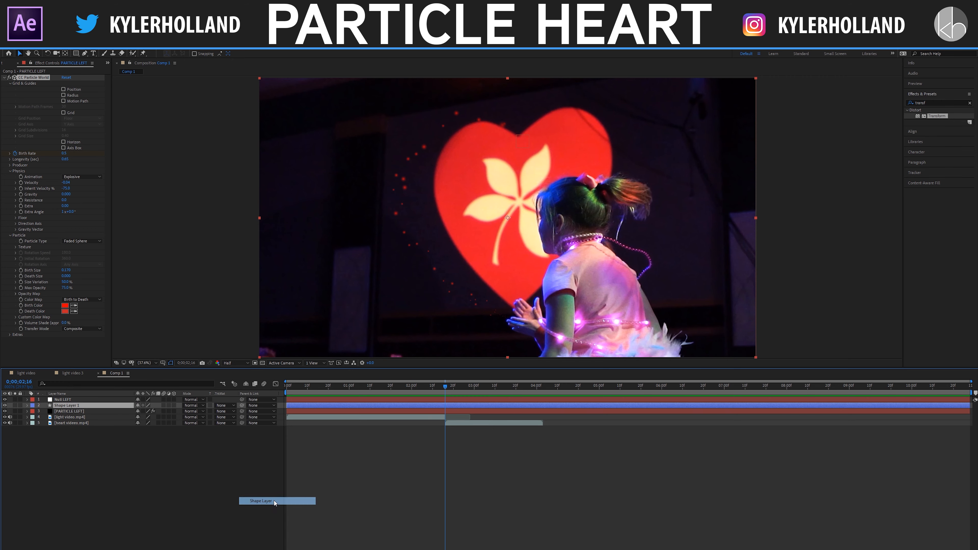
left_click_drag(67, 406, 66, 401)
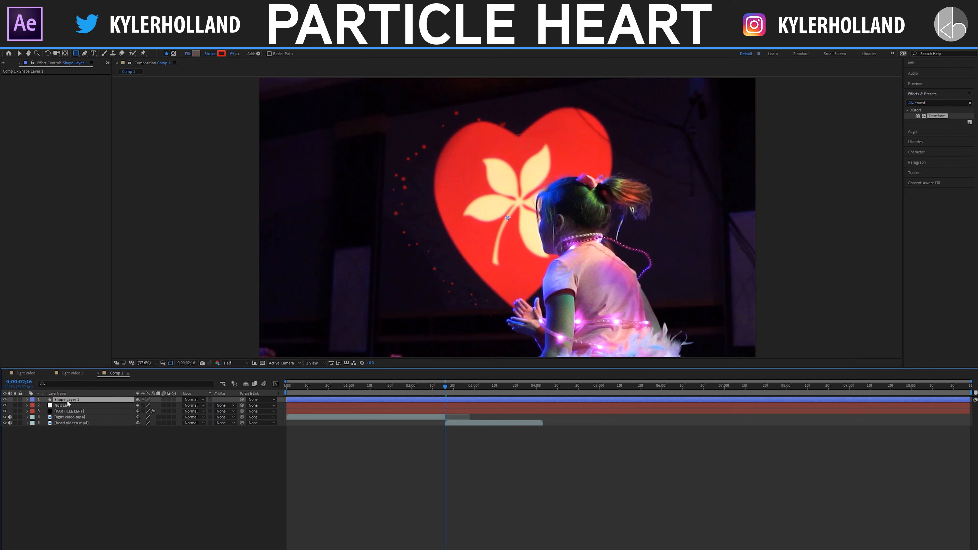
Rename the new shape layer as LEFT HEART STROKE LAYER.
key("Return")
type("LEFT HEART STROKE")
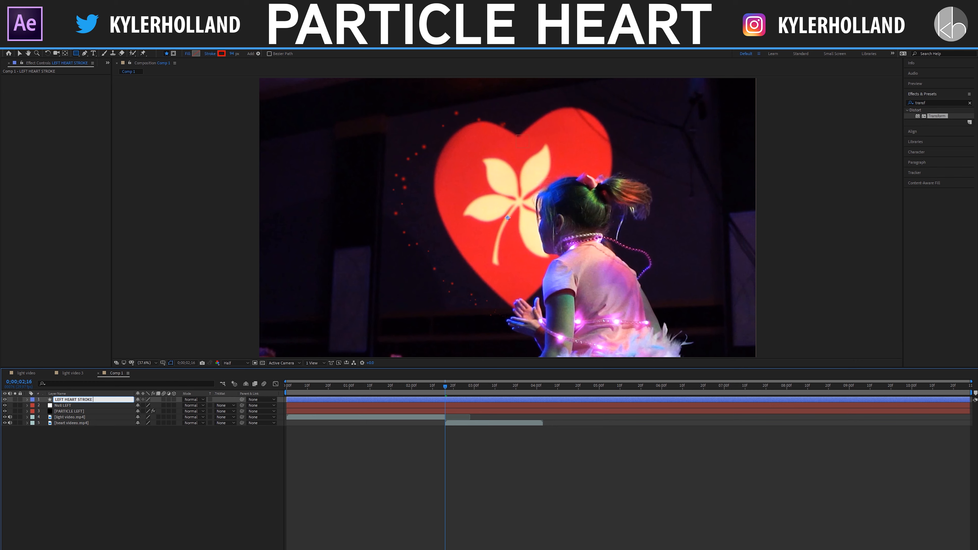
type(" LAYER")
key("Return")
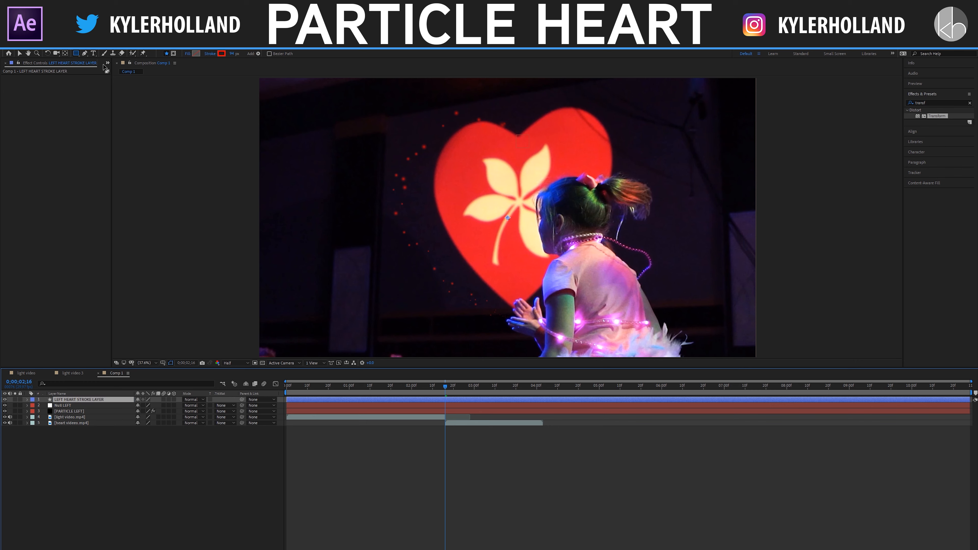
Set up the Pen tool with no fill and a red stroke 25 px wide.
left_click(85, 53)
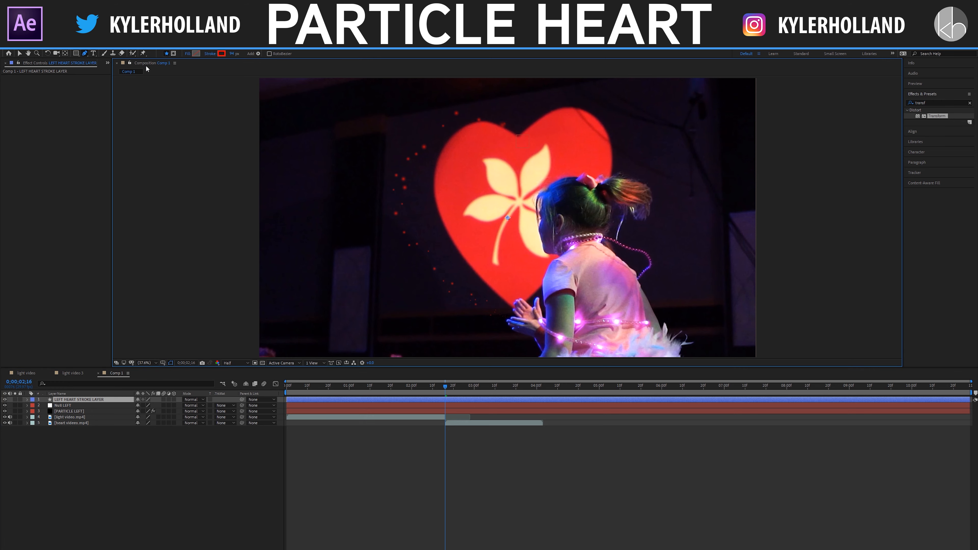
left_click(188, 53)
left_click(371, 286)
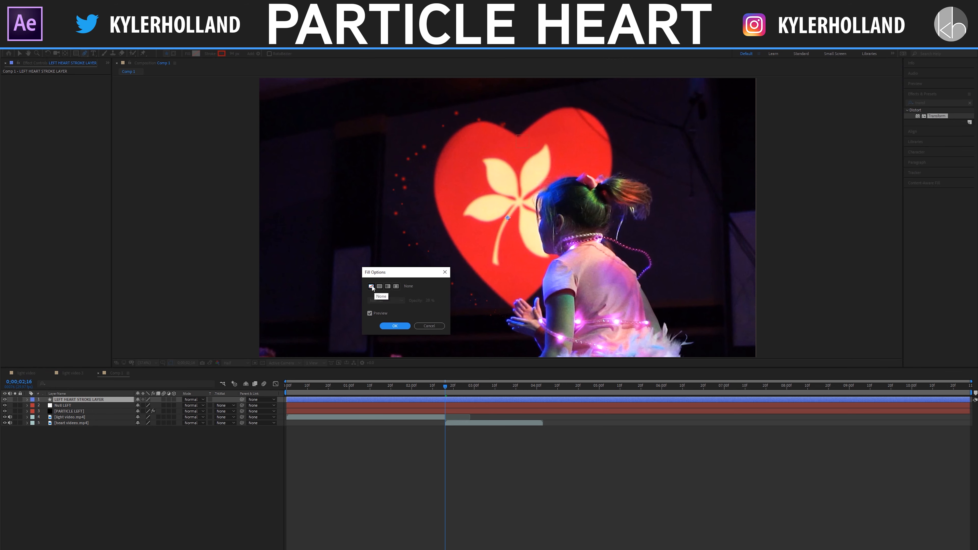
left_click(395, 326)
left_click(222, 53)
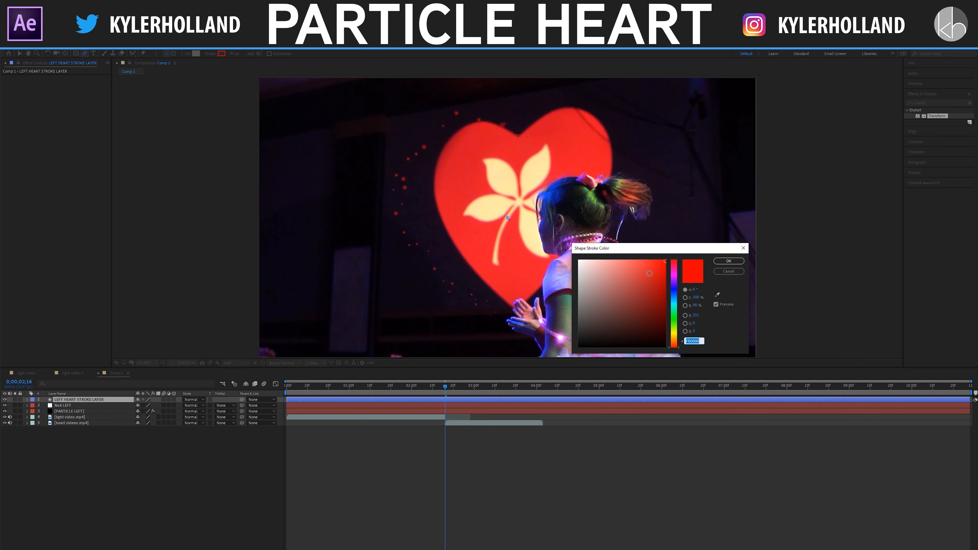
left_click(728, 262)
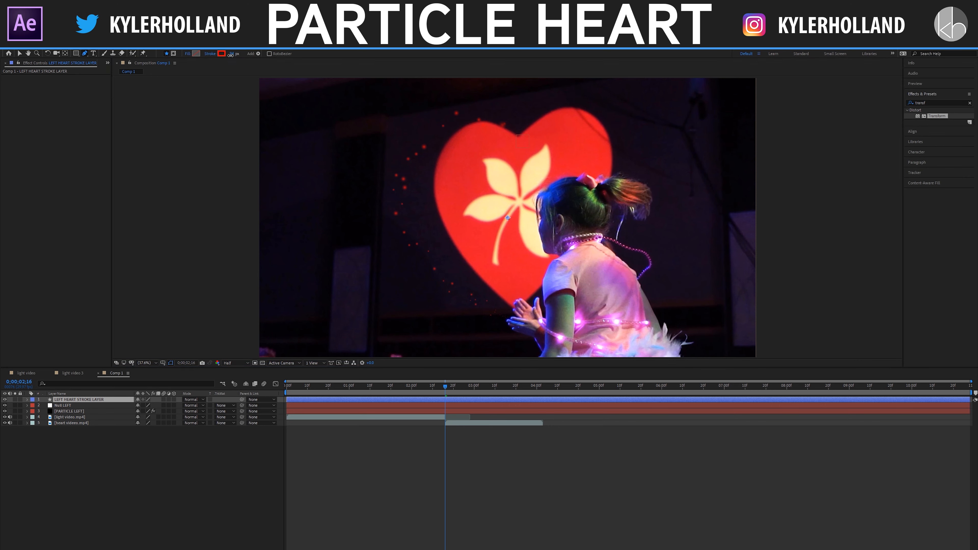
left_click_drag(215, 57, 204, 58)
Draw a curved open path along the heart's left outline, from the bottom tip up to the top notch.
left_click(515, 310)
left_click_drag(467, 261, 458, 248)
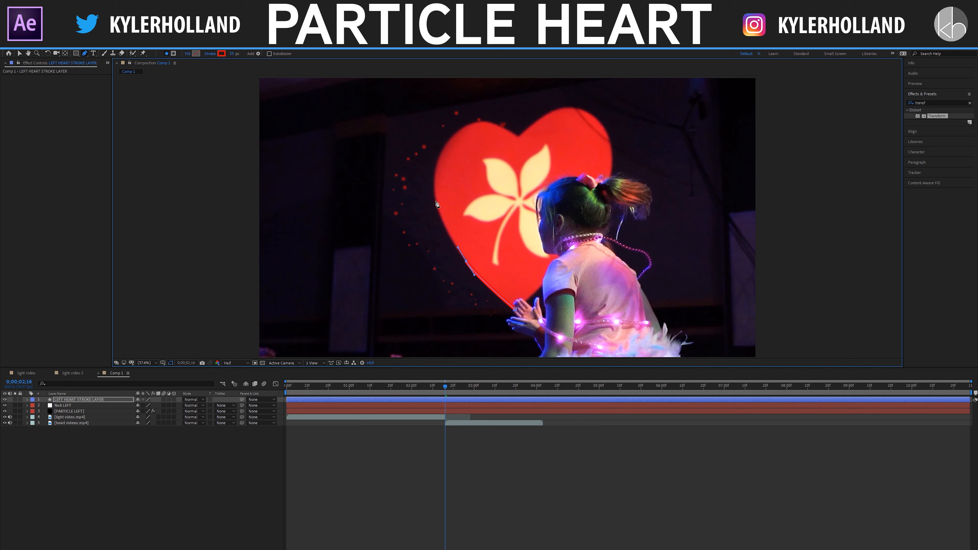
left_click_drag(436, 200, 519, 139)
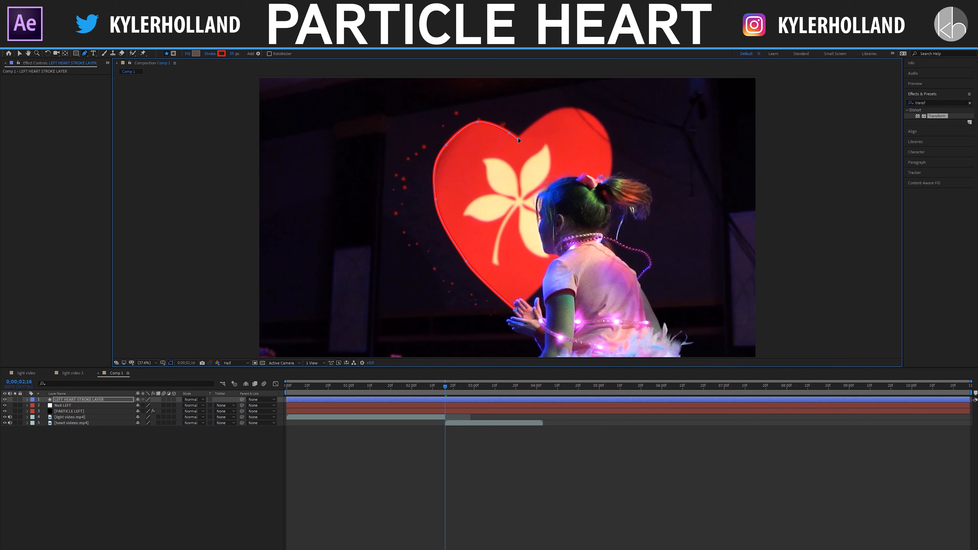
left_click_drag(484, 122, 464, 128)
Add Trim Paths to the left heart stroke layer and set its End to 0%.
left_click(63, 400)
left_click(27, 399)
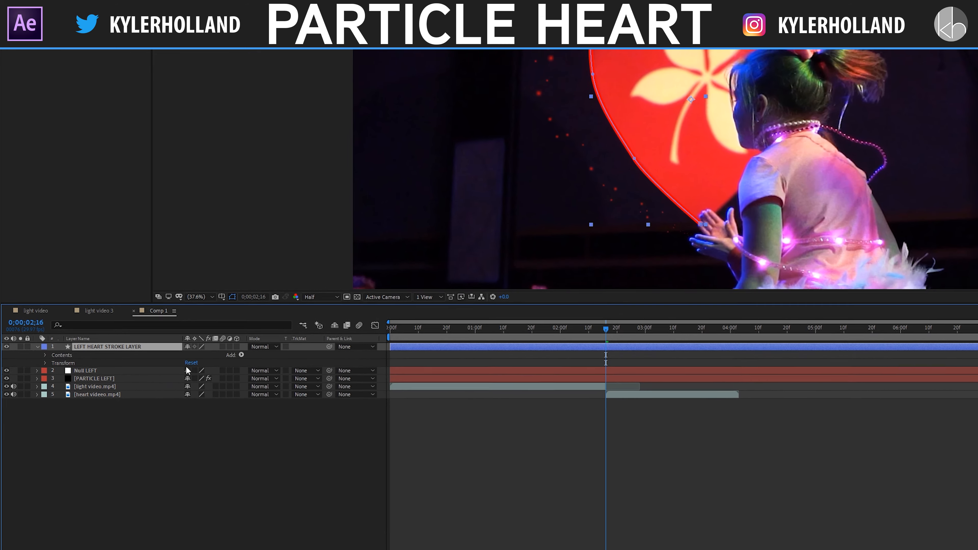
left_click(263, 339)
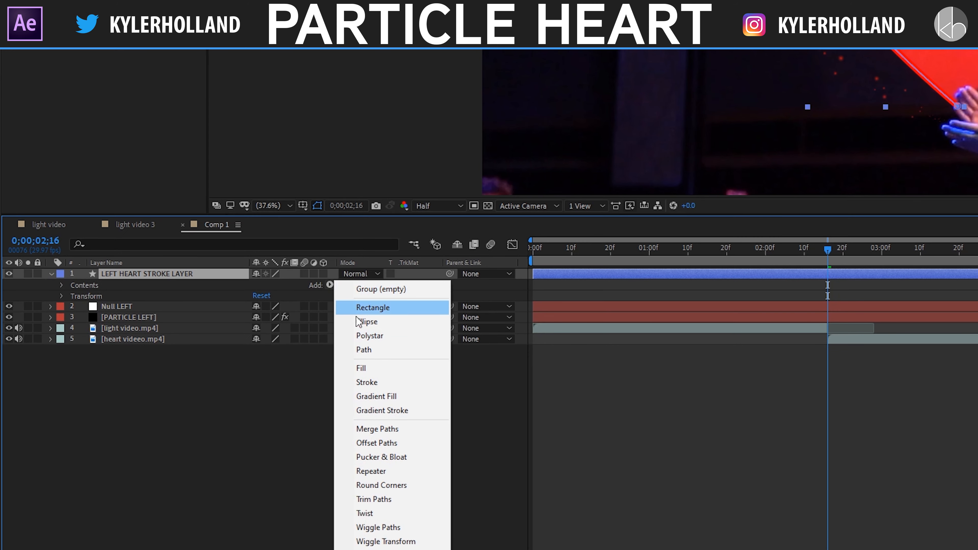
left_click(398, 499)
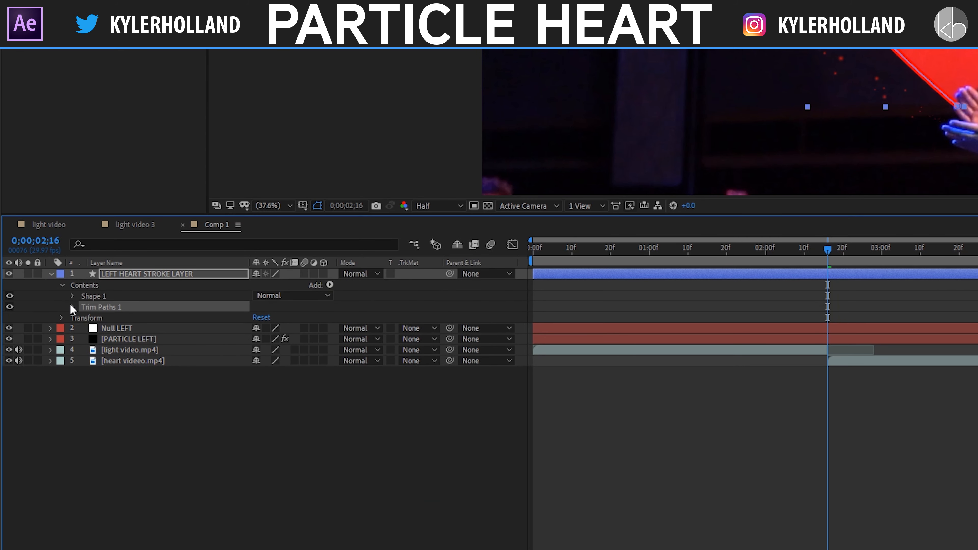
left_click(73, 307)
mouse_move(137, 429)
left_mouse_down()
mouse_move(93, 429)
mouse_move(137, 420)
mouse_move(99, 423)
left_mouse_up()
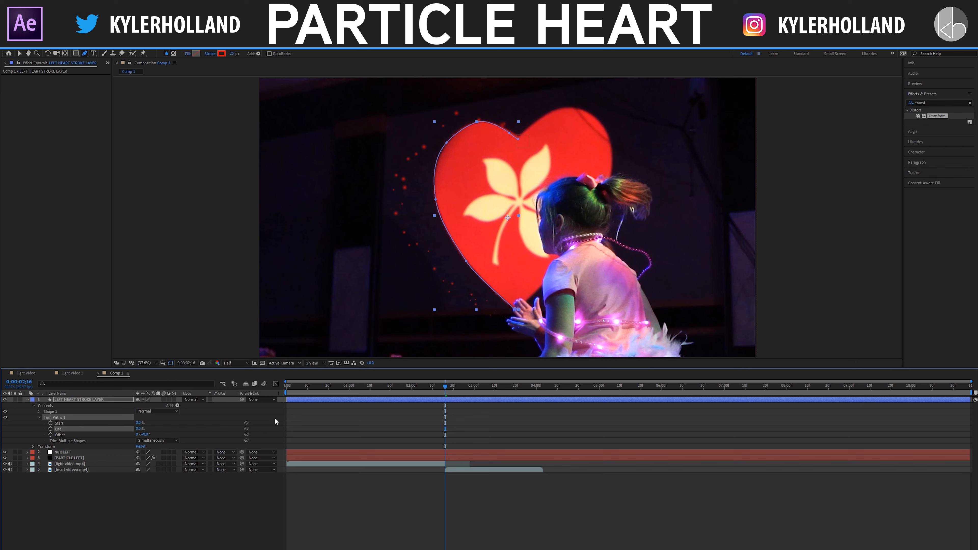
Keyframe the Trim Paths End at 0% on 0;00;00;16 and at 100% on 0;00;02;17, and preview the stroke.
left_click_drag(444, 390, 320, 389)
left_click(219, 424)
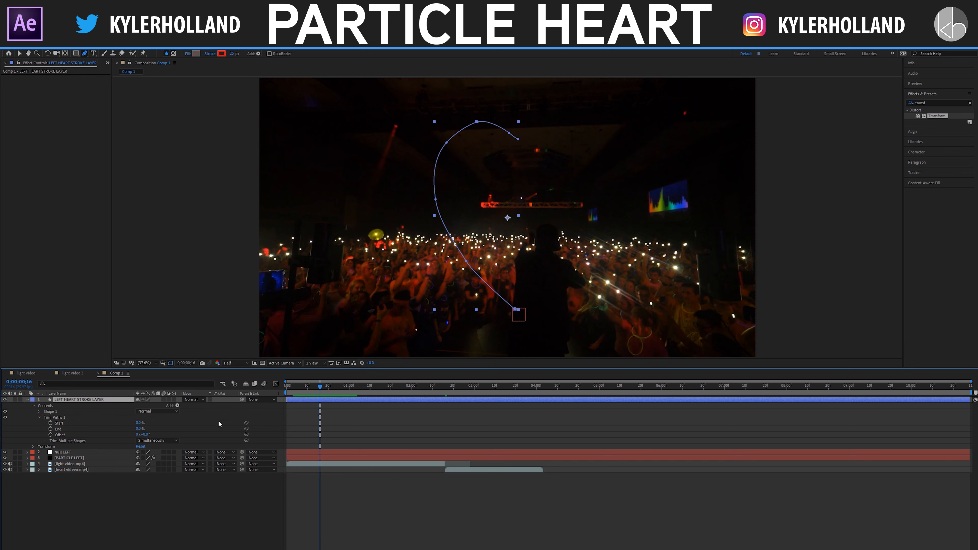
left_click(50, 429)
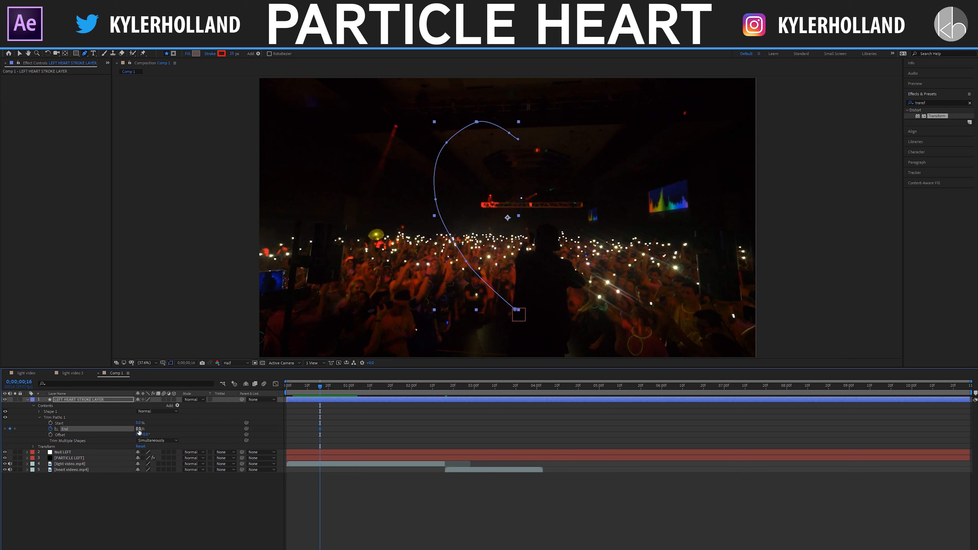
left_click_drag(320, 389, 447, 384)
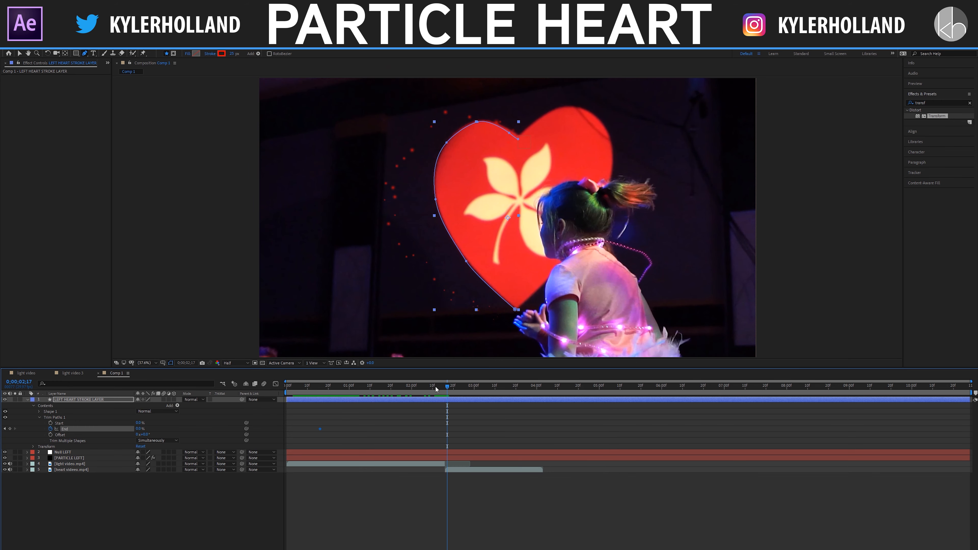
left_click_drag(143, 430, 308, 420)
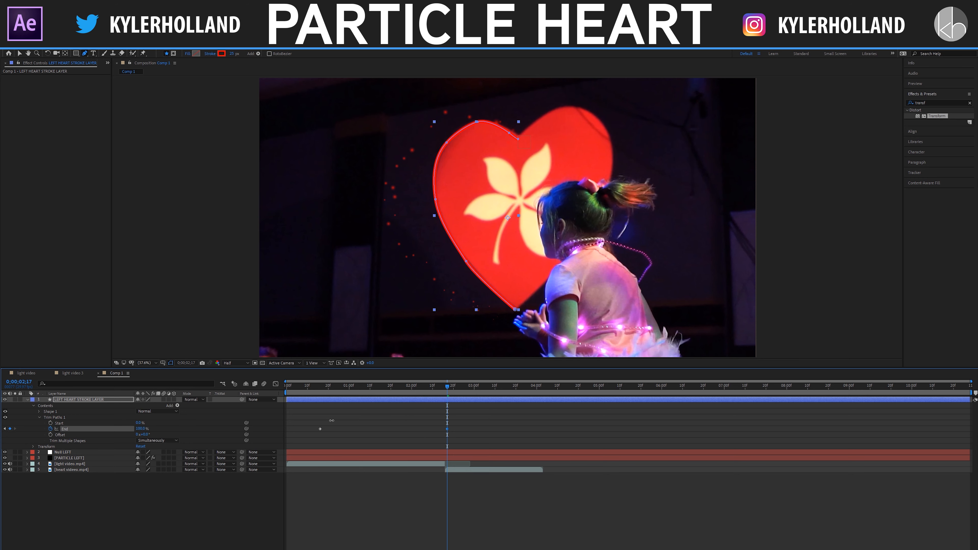
key("space")
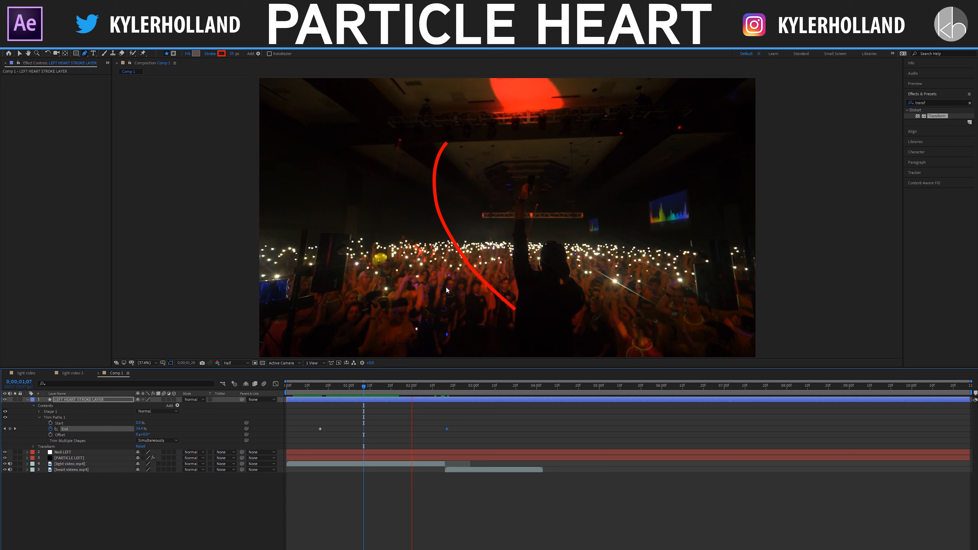
key("space")
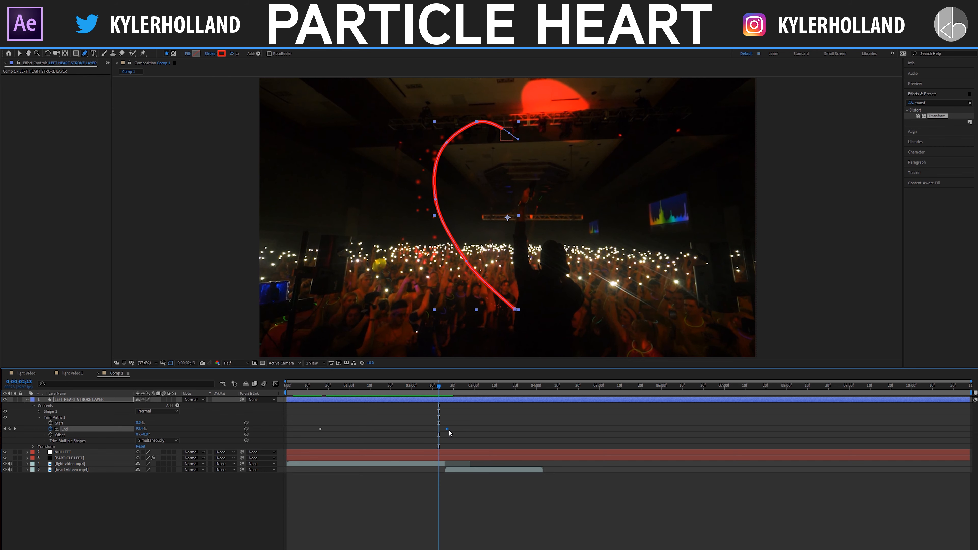
Easy Ease both Trim Paths End keyframes and reshape their speed graph to peak shortly before the second keyframe, previewing the motion.
left_click_drag(462, 438, 314, 419)
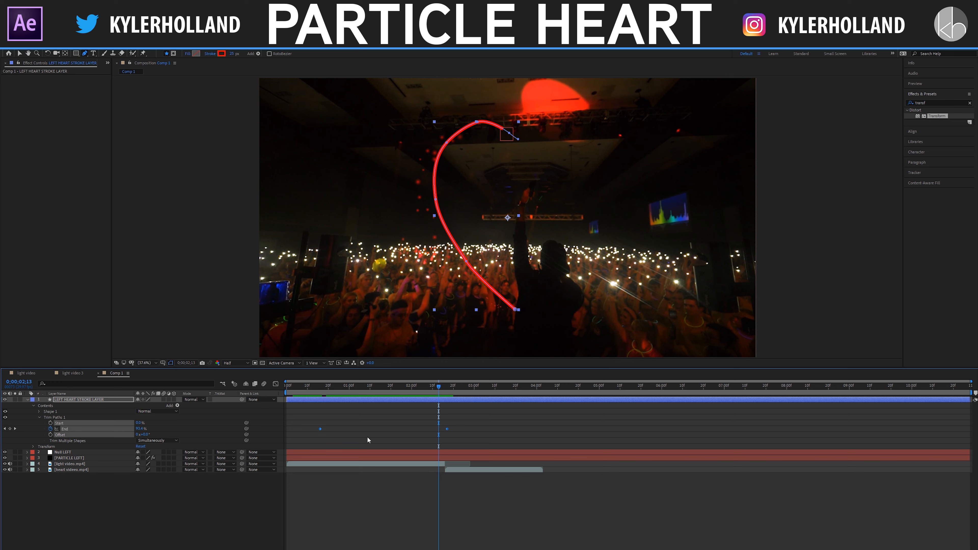
key("F9")
left_click(275, 383)
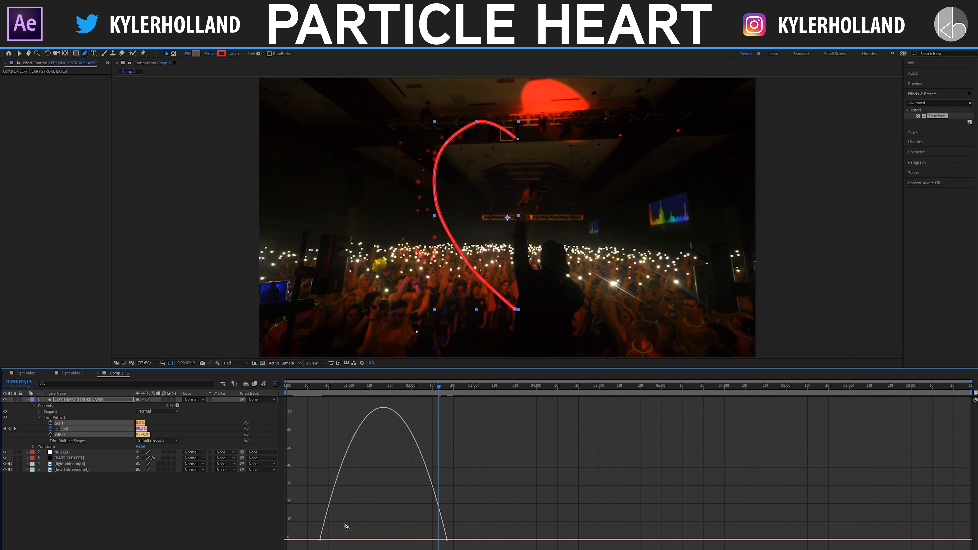
mouse_move(323, 542)
key("v")
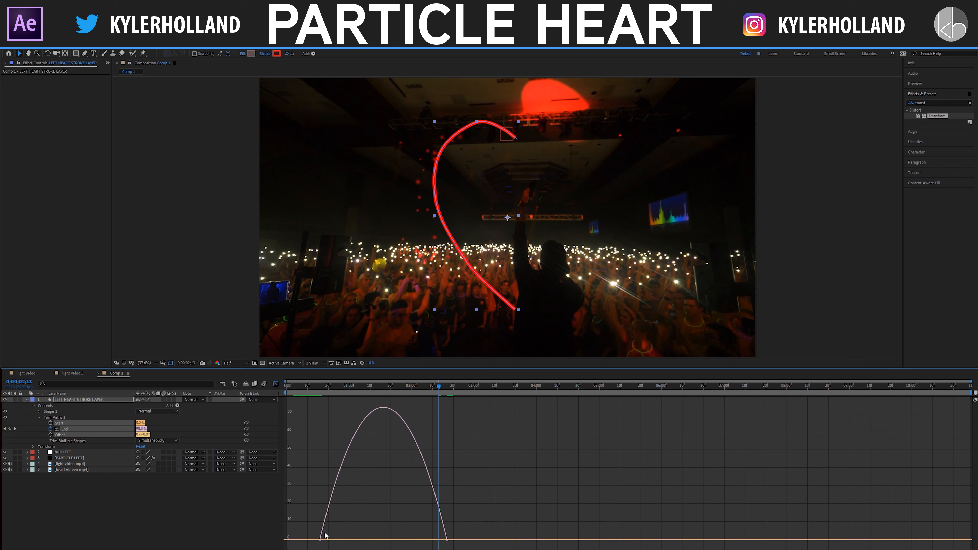
left_click(320, 539)
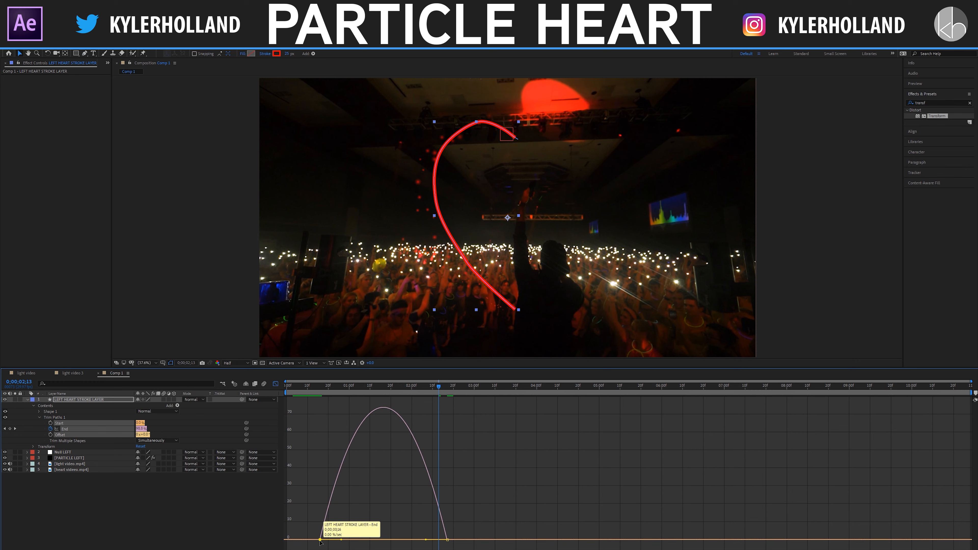
left_click_drag(339, 541, 435, 541)
mouse_move(376, 386)
left_mouse_down()
mouse_move(365, 387)
mouse_move(458, 383)
mouse_move(341, 389)
left_mouse_up()
key("space")
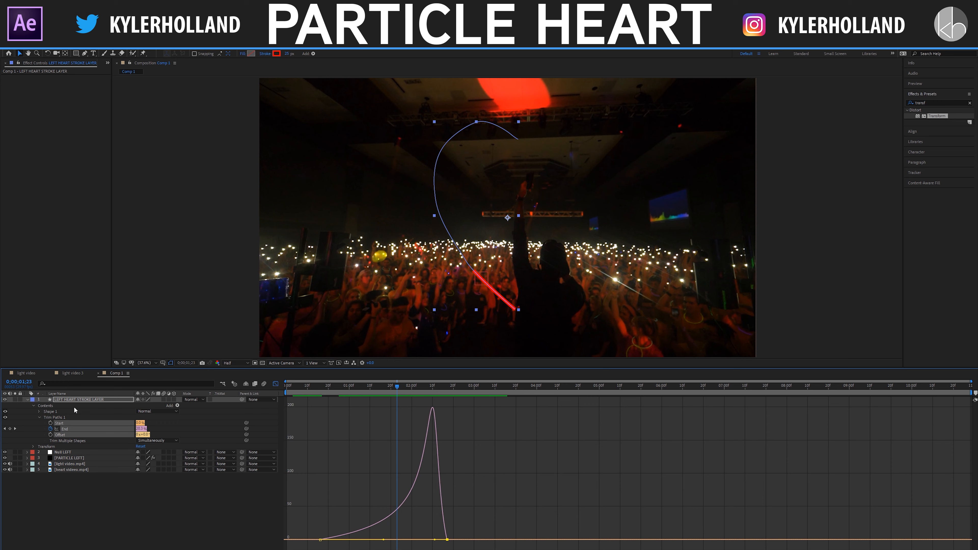
left_click(273, 384)
Set the Line Cap of the left heart shape's stroke to Round Cap.
left_click(47, 412)
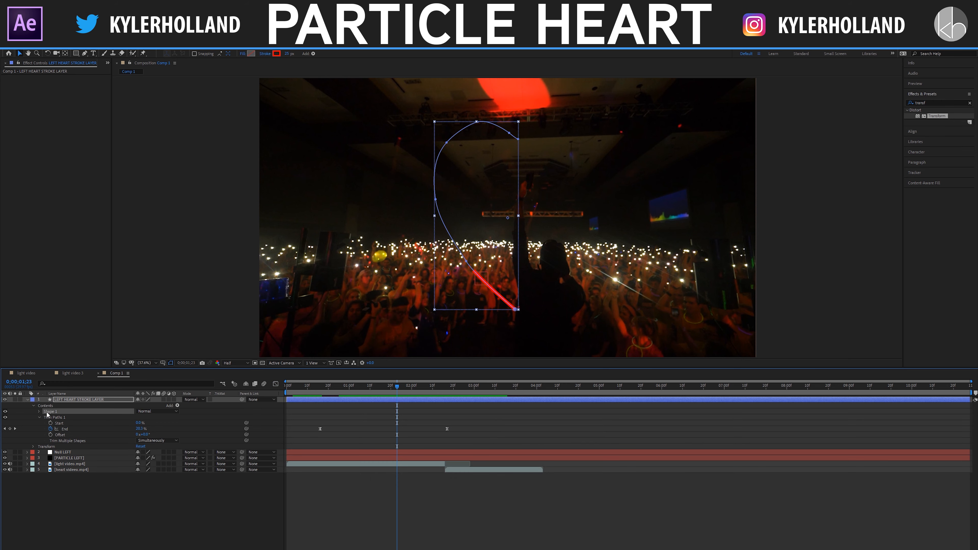
left_click(39, 412)
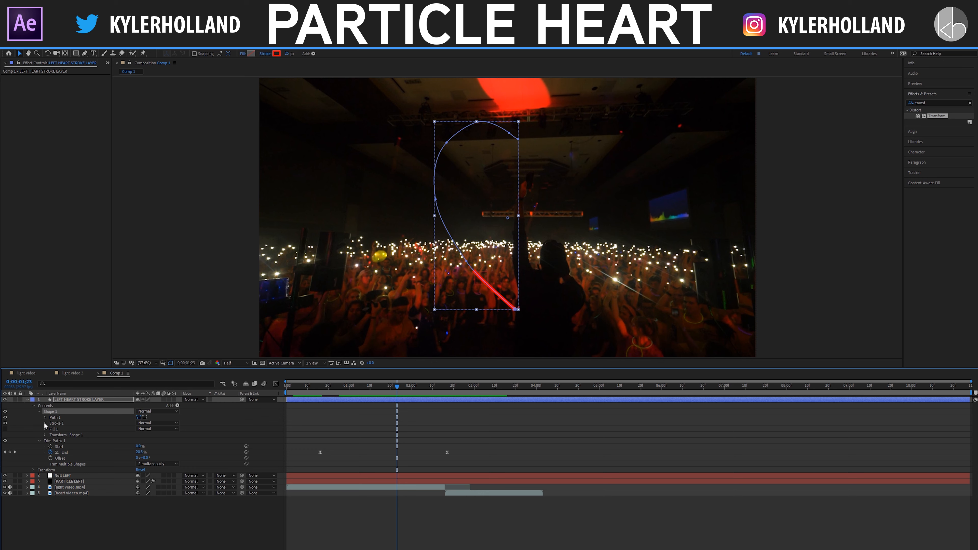
left_click(45, 423)
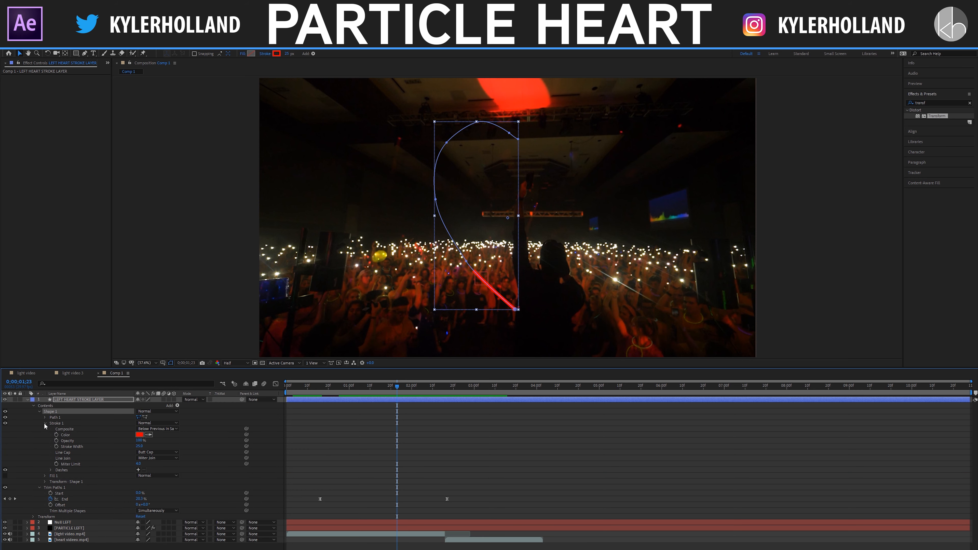
left_click(163, 455)
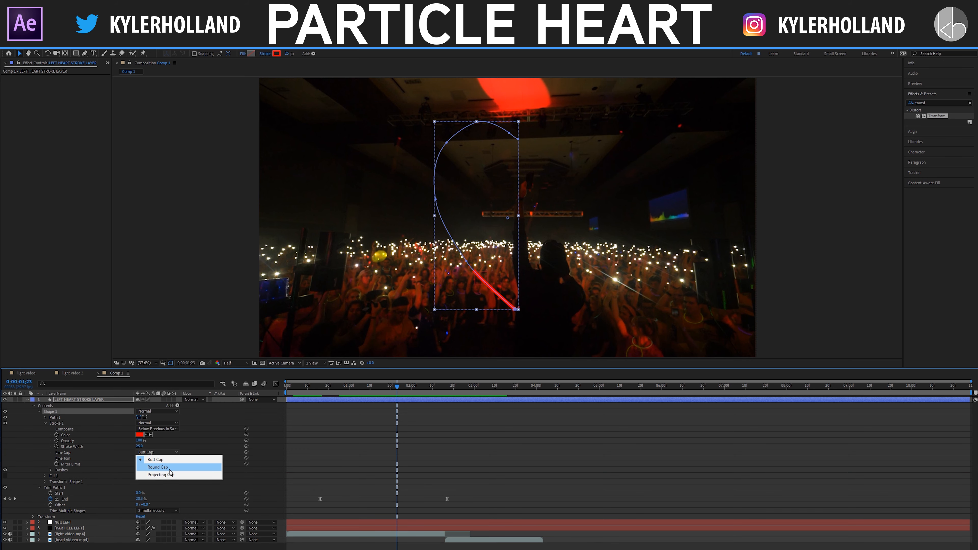
left_click(162, 466)
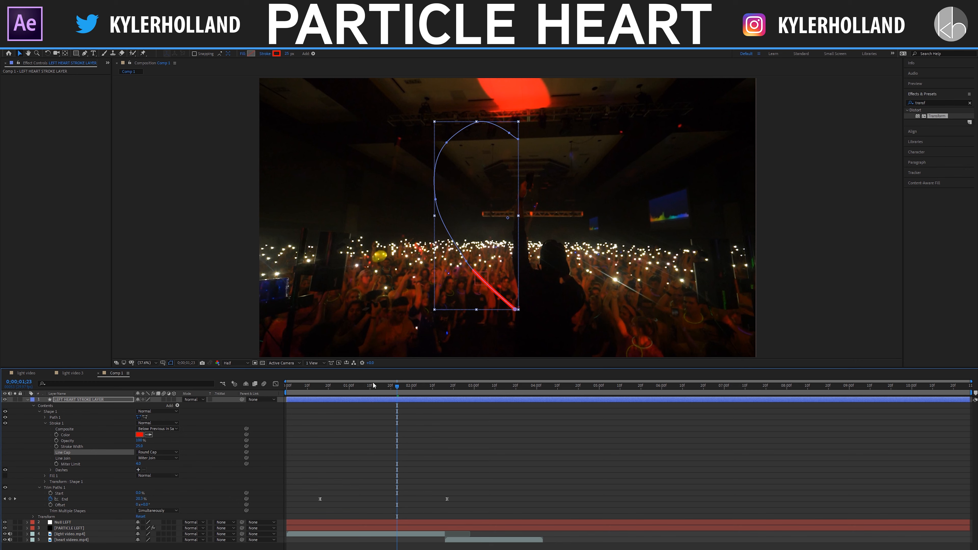
Apply Compound Blur to the left heart stroke layer with Invert Blur enabled and a lower Maximum Blur, and preview it.
left_click(932, 103)
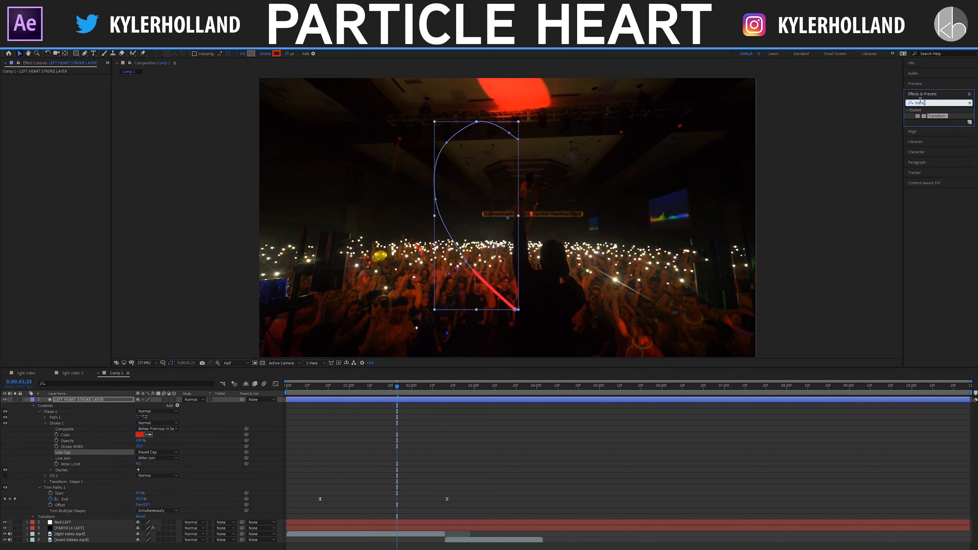
type("compo")
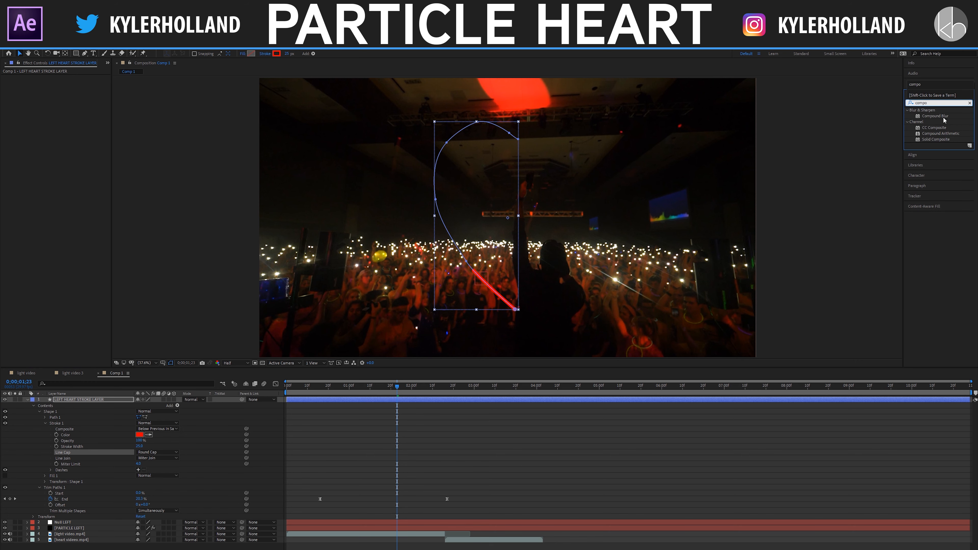
mouse_move(943, 117)
left_mouse_down()
mouse_move(658, 177)
mouse_move(181, 375)
mouse_move(80, 401)
left_mouse_up()
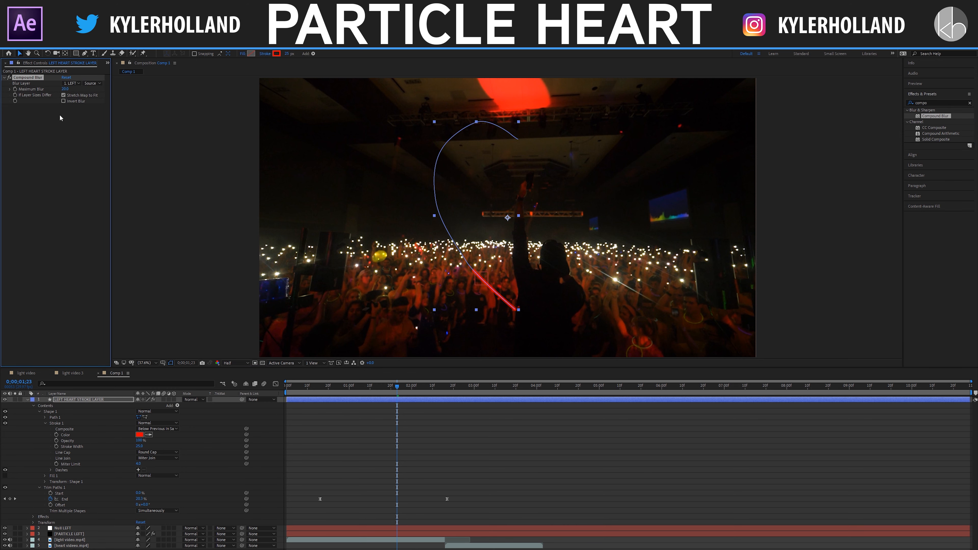
left_click(63, 101)
left_click_drag(65, 89, 34, 93)
key("Home")
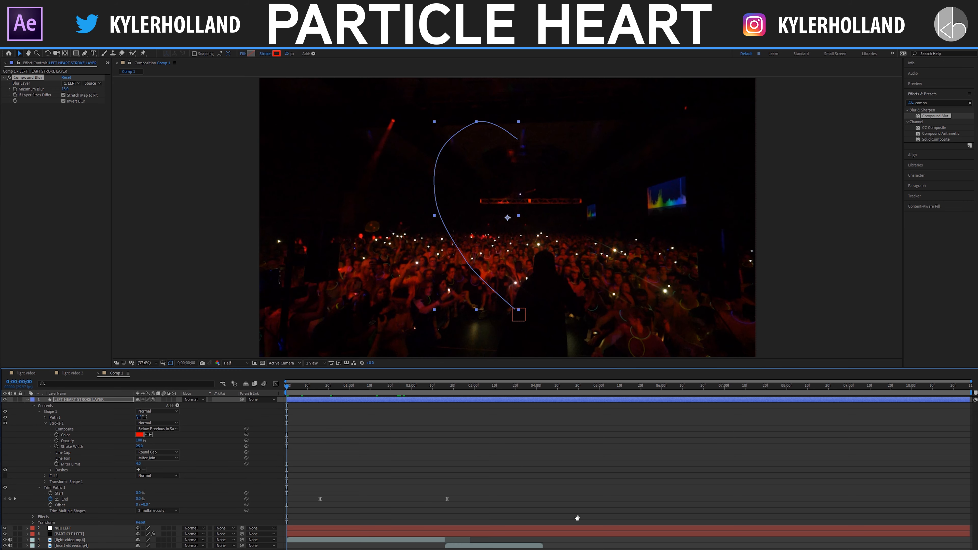
key("space")
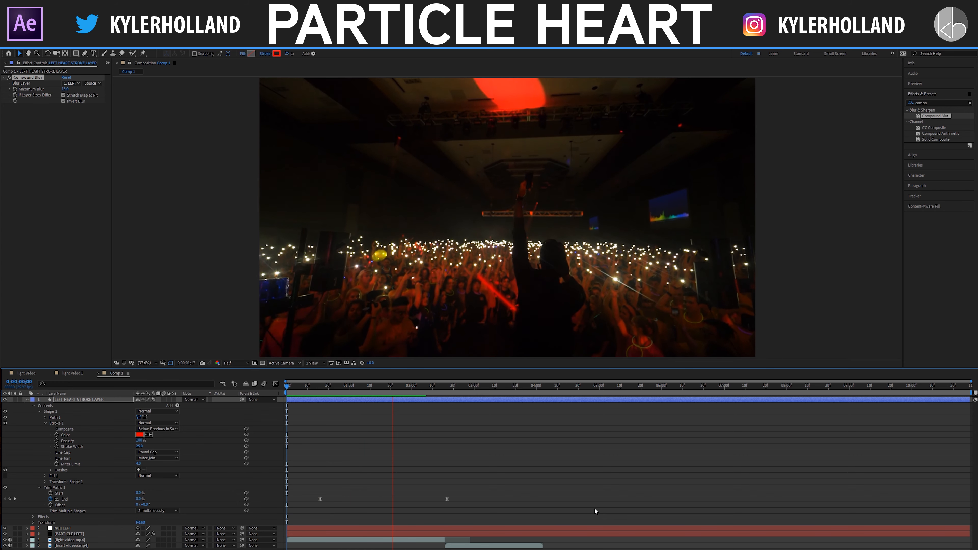
Keyframe the stroke's Opacity at 100% on 0;00;02;16 and fade it out by 0;00;02;19.
left_click_drag(503, 390, 446, 387)
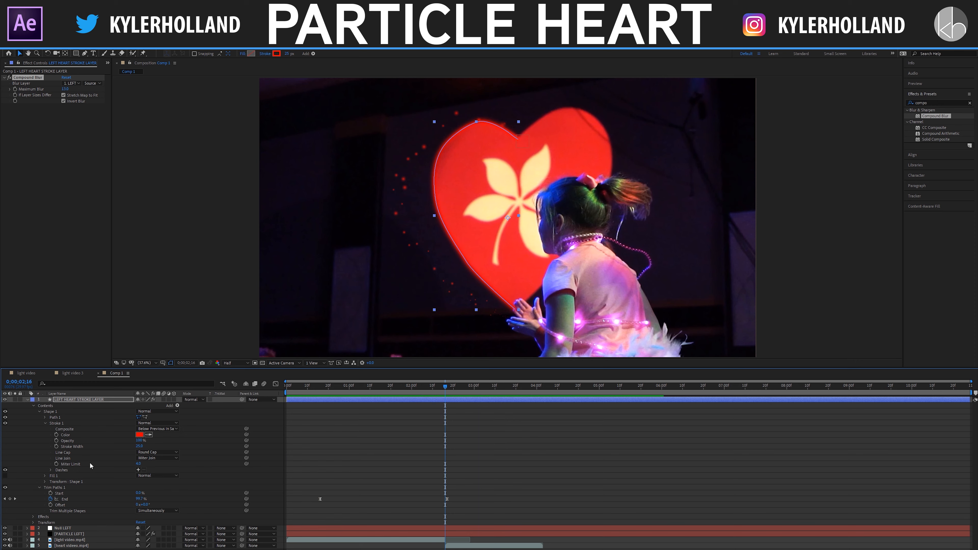
left_click(69, 441)
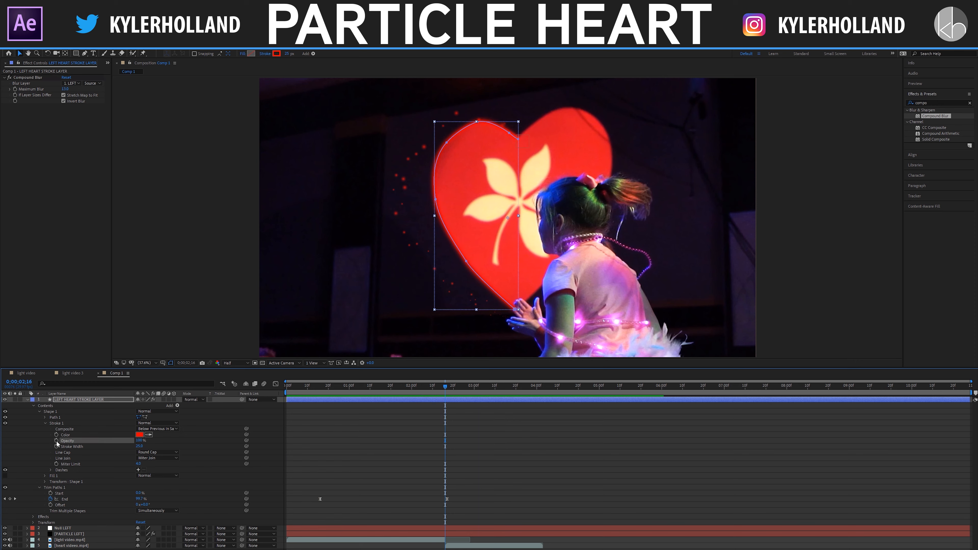
left_click(57, 441)
left_click_drag(445, 389, 452, 387)
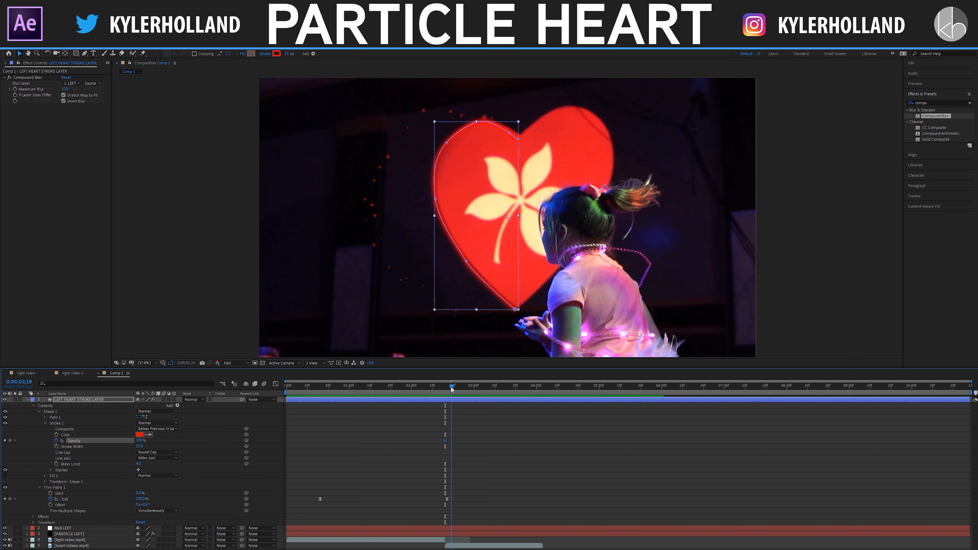
type("2")
key("Return")
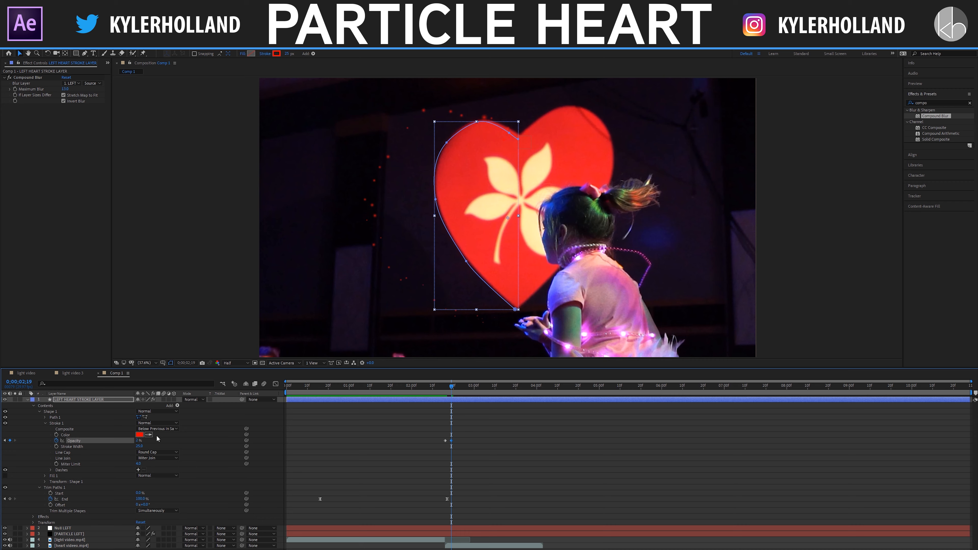
Keyframe the stroke's Opacity to fade in from 0% at 0;00;00;18 to 100% at 0;00;01;12, and preview it.
mouse_move(452, 389)
left_mouse_down()
mouse_move(302, 387)
mouse_move(324, 384)
left_mouse_up()
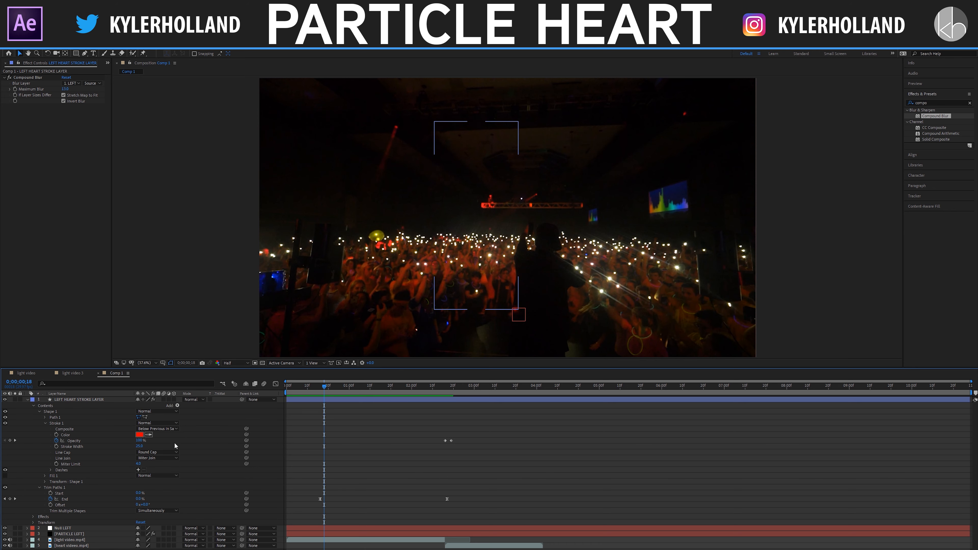
left_click(10, 441)
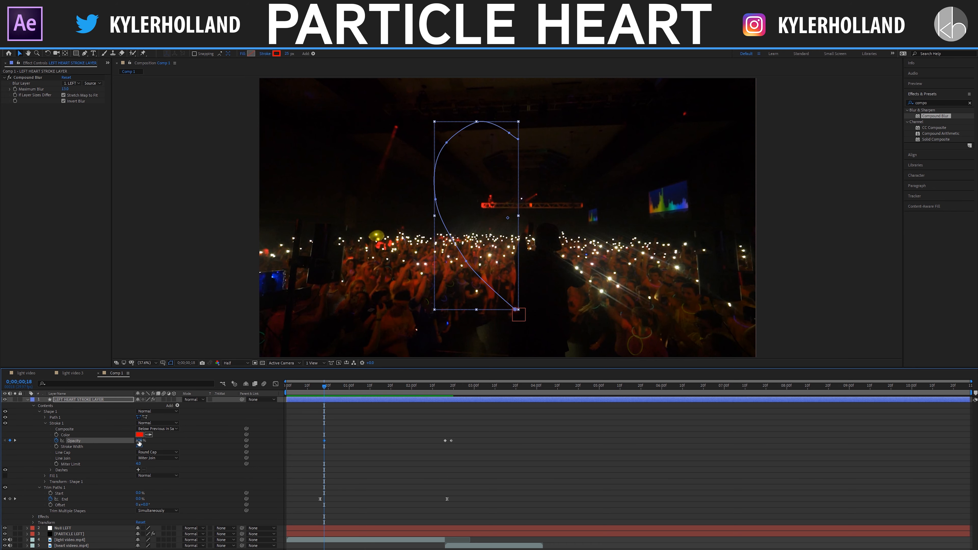
left_click_drag(136, 441, 2, 447)
left_click_drag(325, 389, 374, 389)
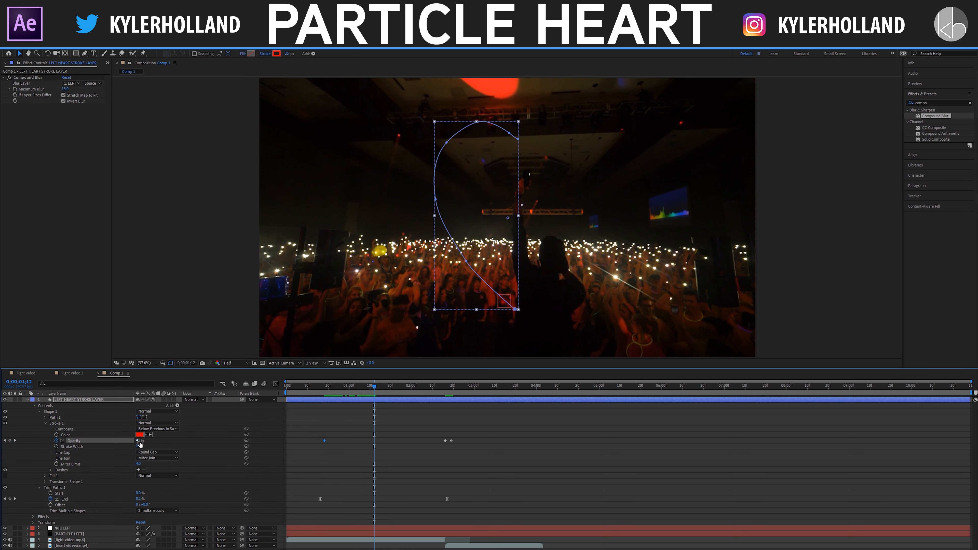
left_click_drag(140, 443, 197, 436)
key("space")
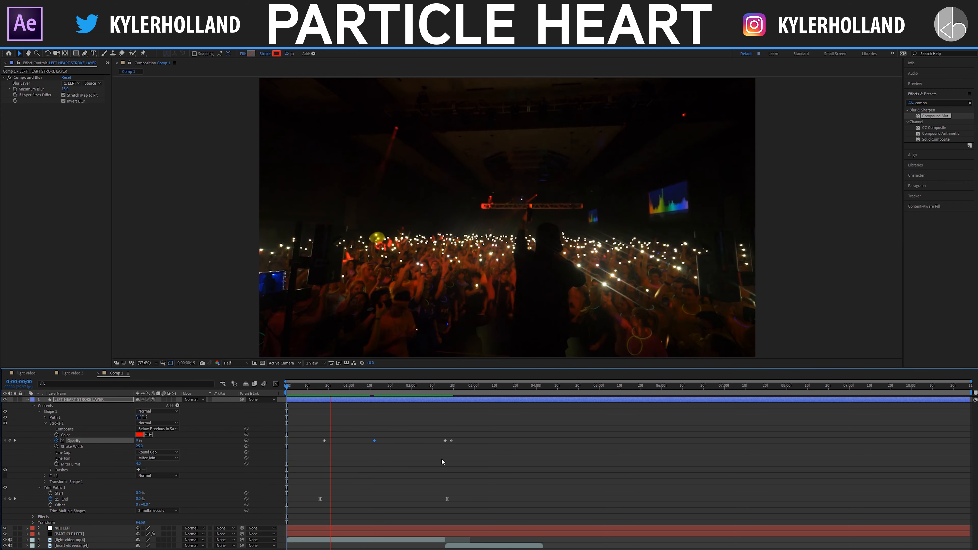
left_click_drag(332, 386, 355, 388)
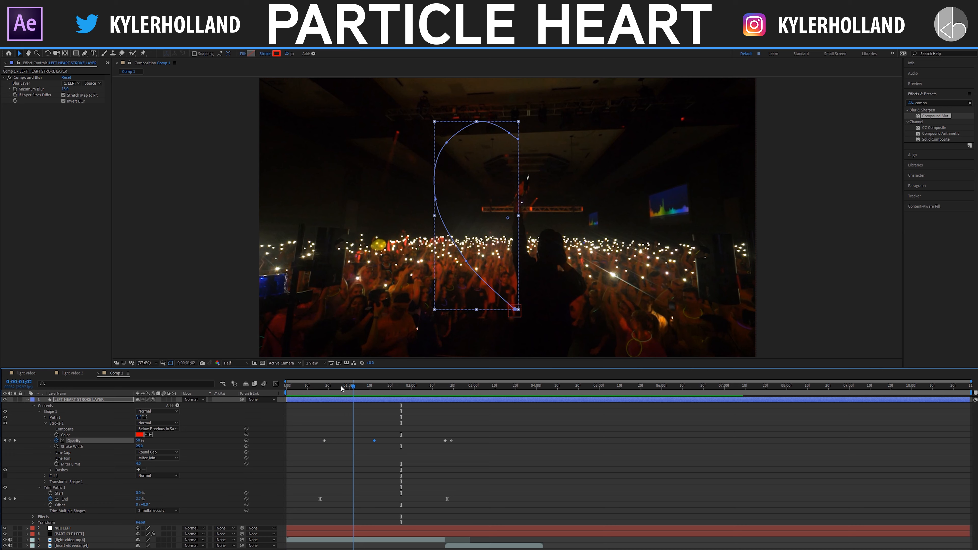
key("space")
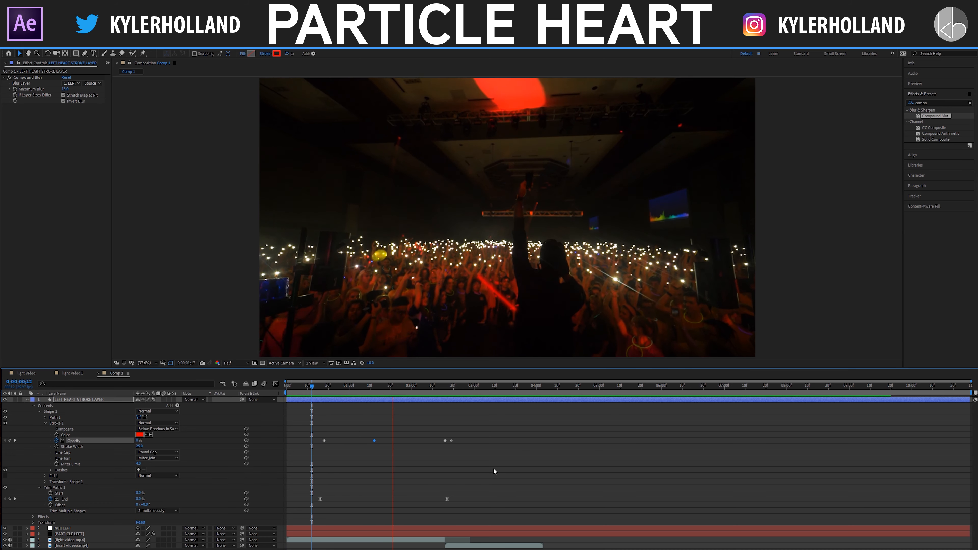
key("space")
Move the stroke's second Opacity keyframe to about 0;00;01;21 for a slower fade-in, and preview the animation.
left_click_drag(374, 441, 393, 442)
left_click_drag(318, 387, 337, 389)
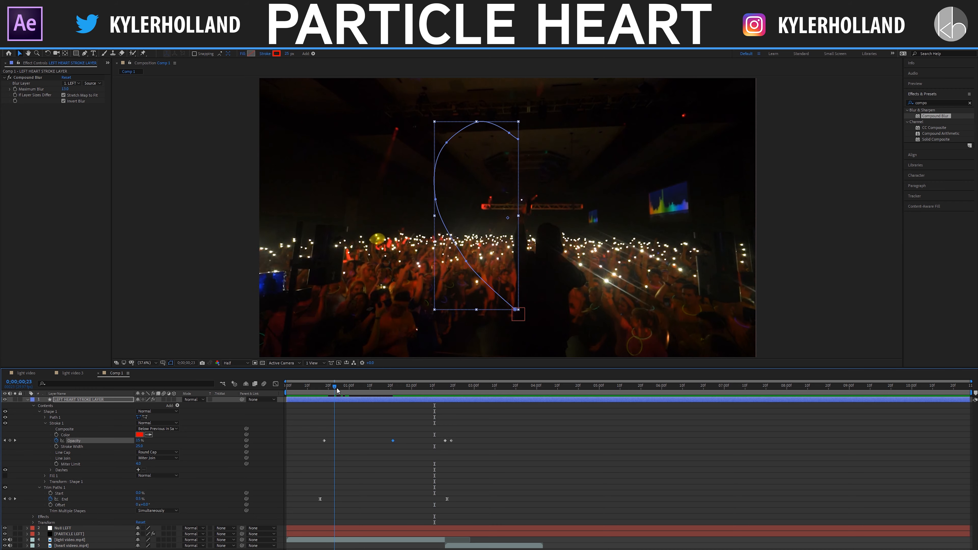
key("space")
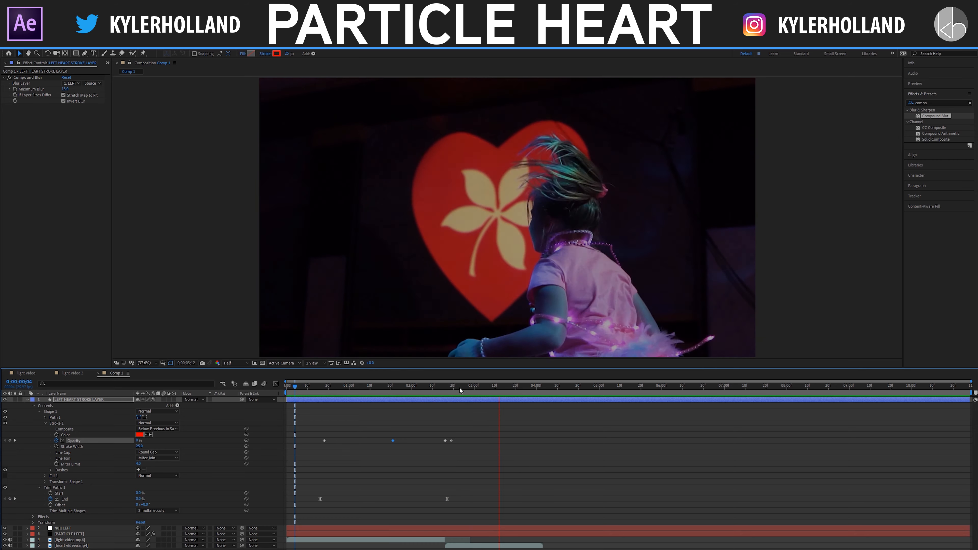
left_click_drag(459, 389, 260, 387)
key("space")
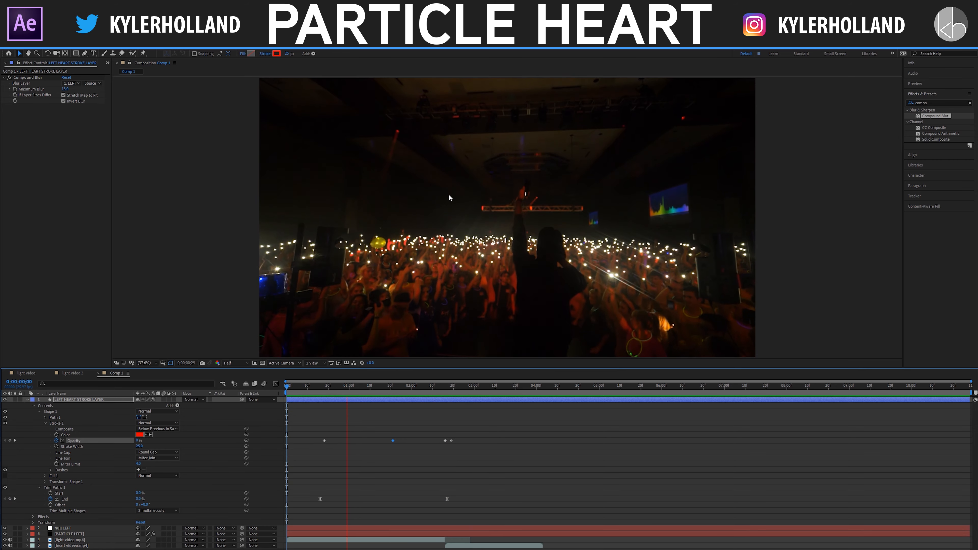
key("space")
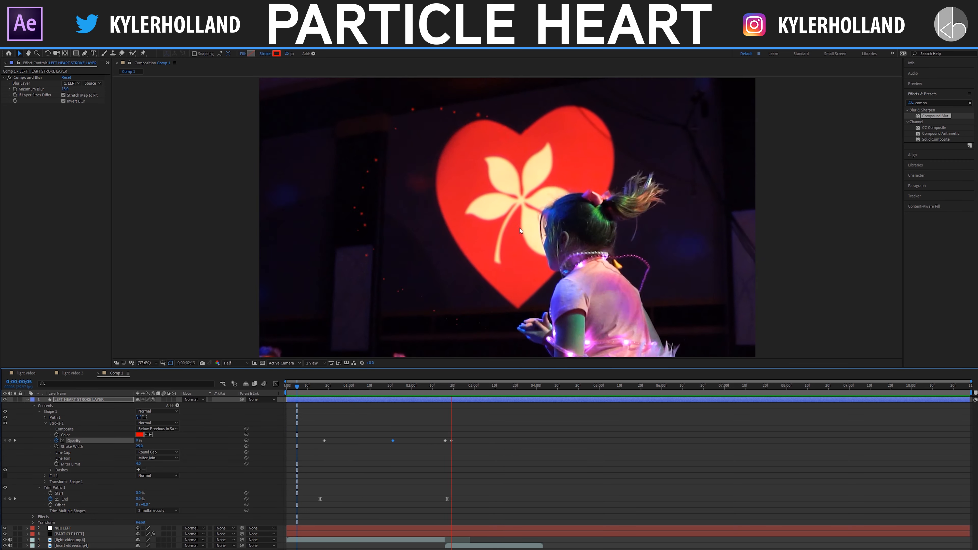
left_click_drag(468, 389, 420, 393)
left_click_drag(458, 389, 448, 415)
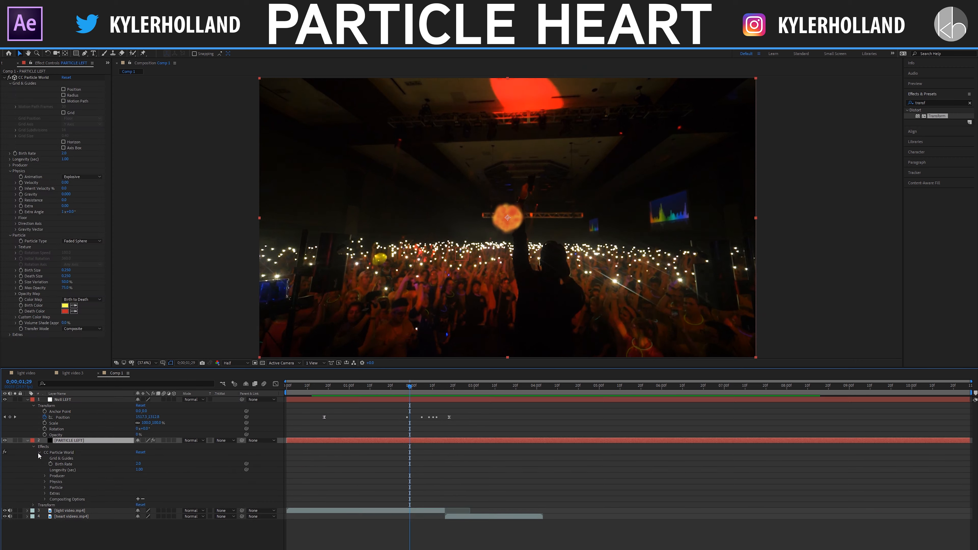
left_click(45, 475)
left_click_drag(140, 485, 136, 484)
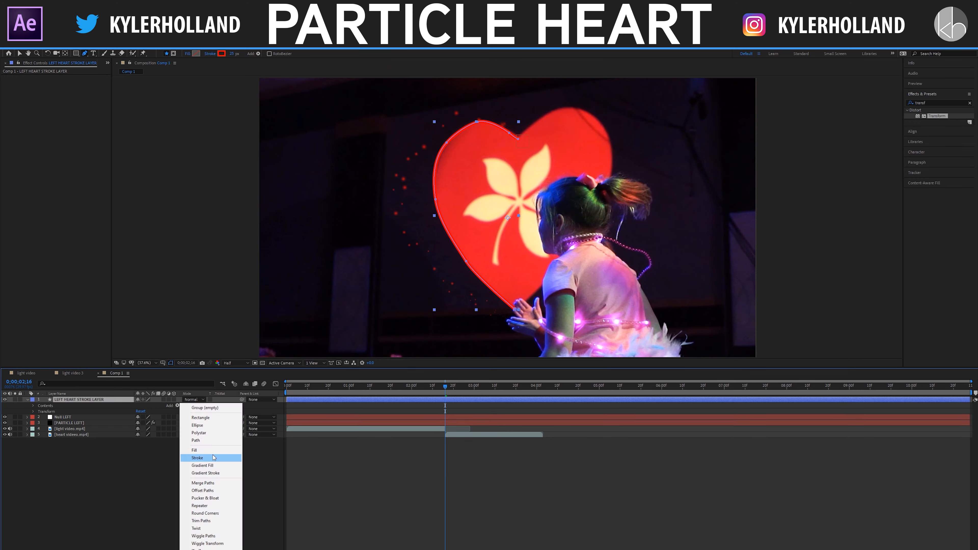
left_click(208, 458)
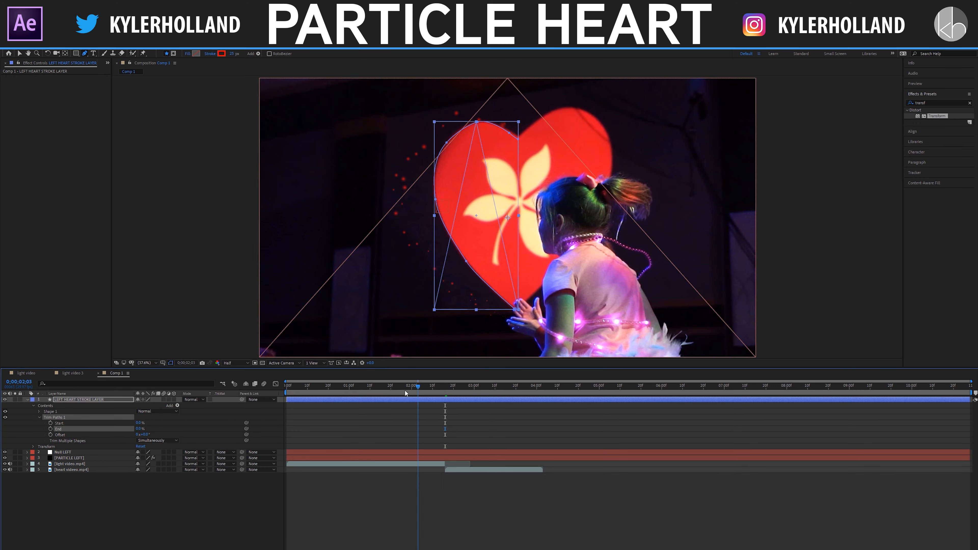